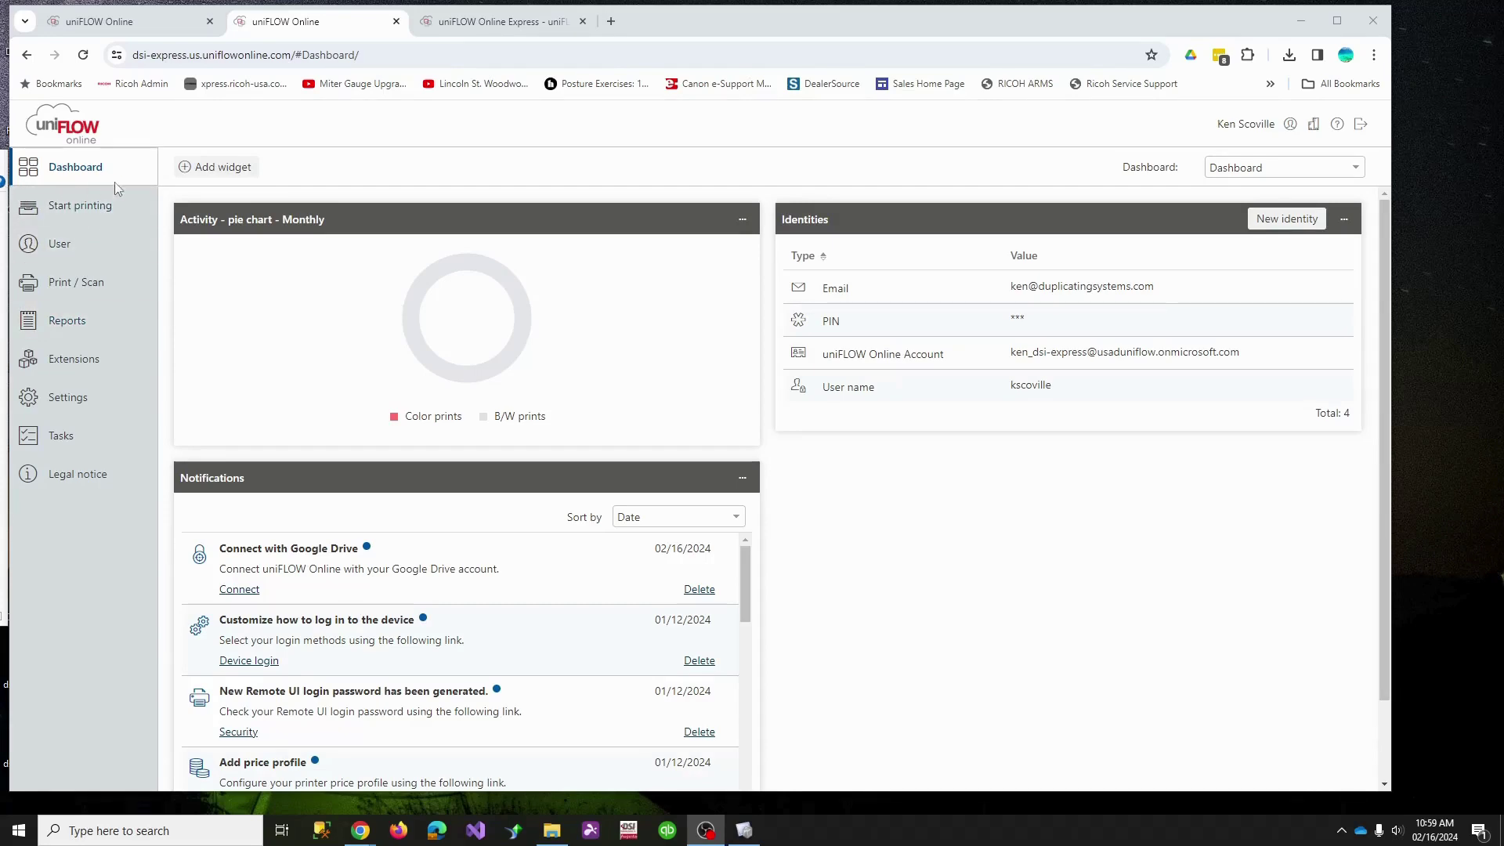
Review the users, groups, devices, price profiles, scan profiles and general settings, then return to the dashboard
left_click(56, 242)
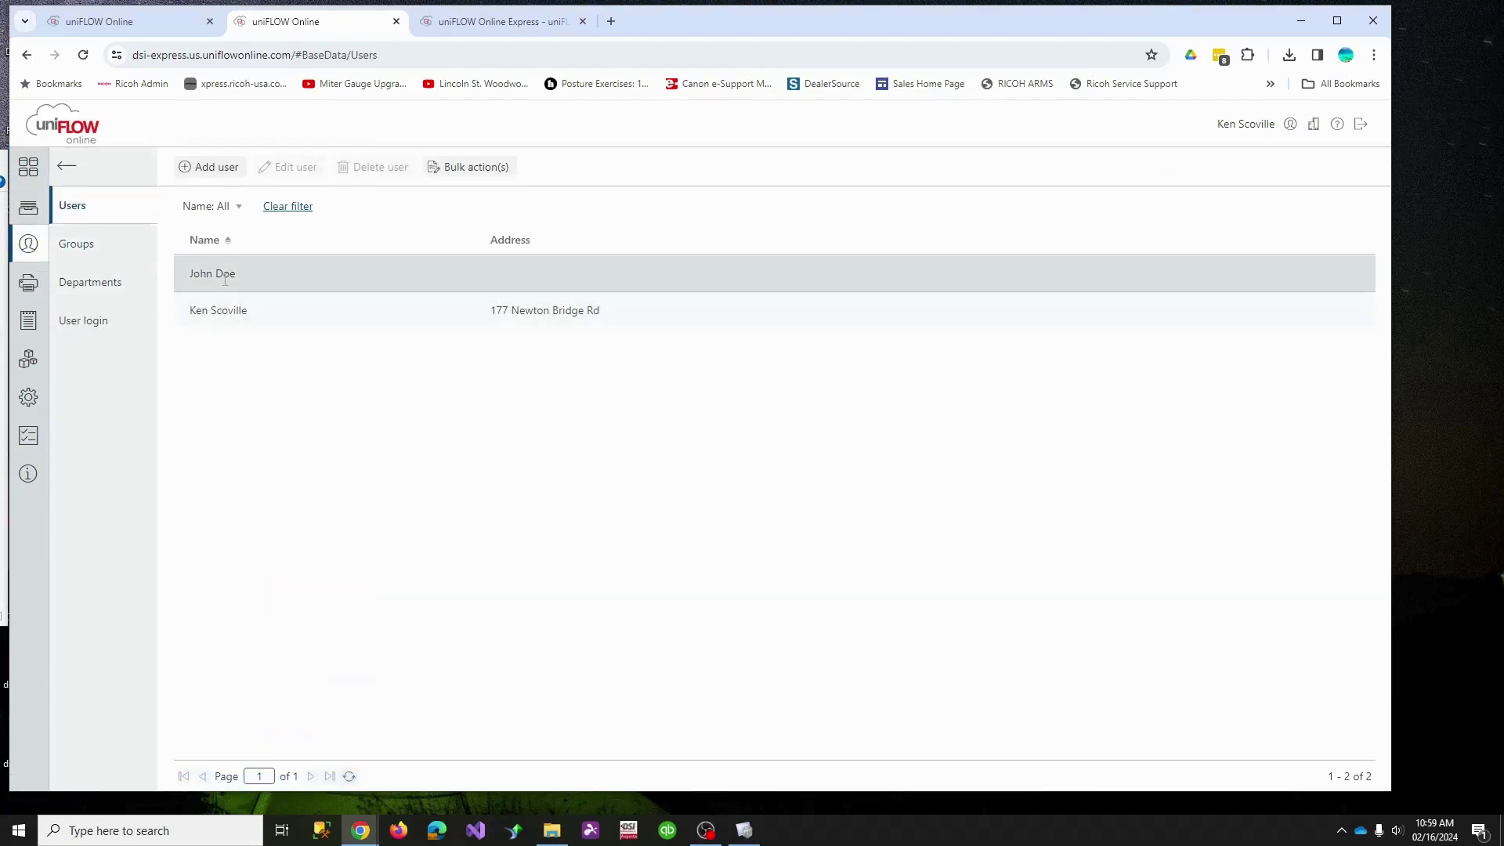
left_click(88, 246)
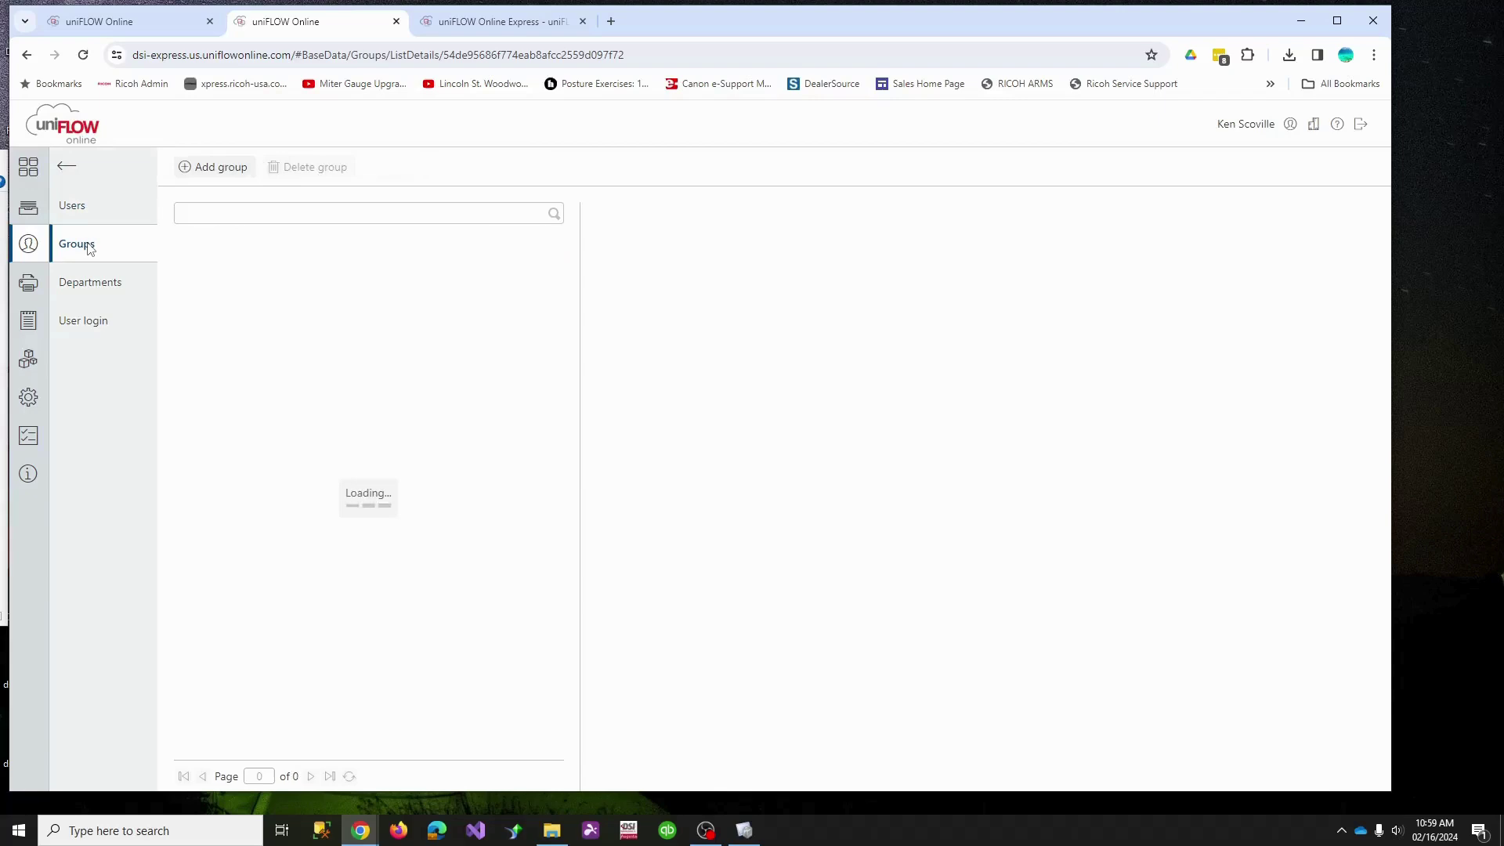
left_click(28, 282)
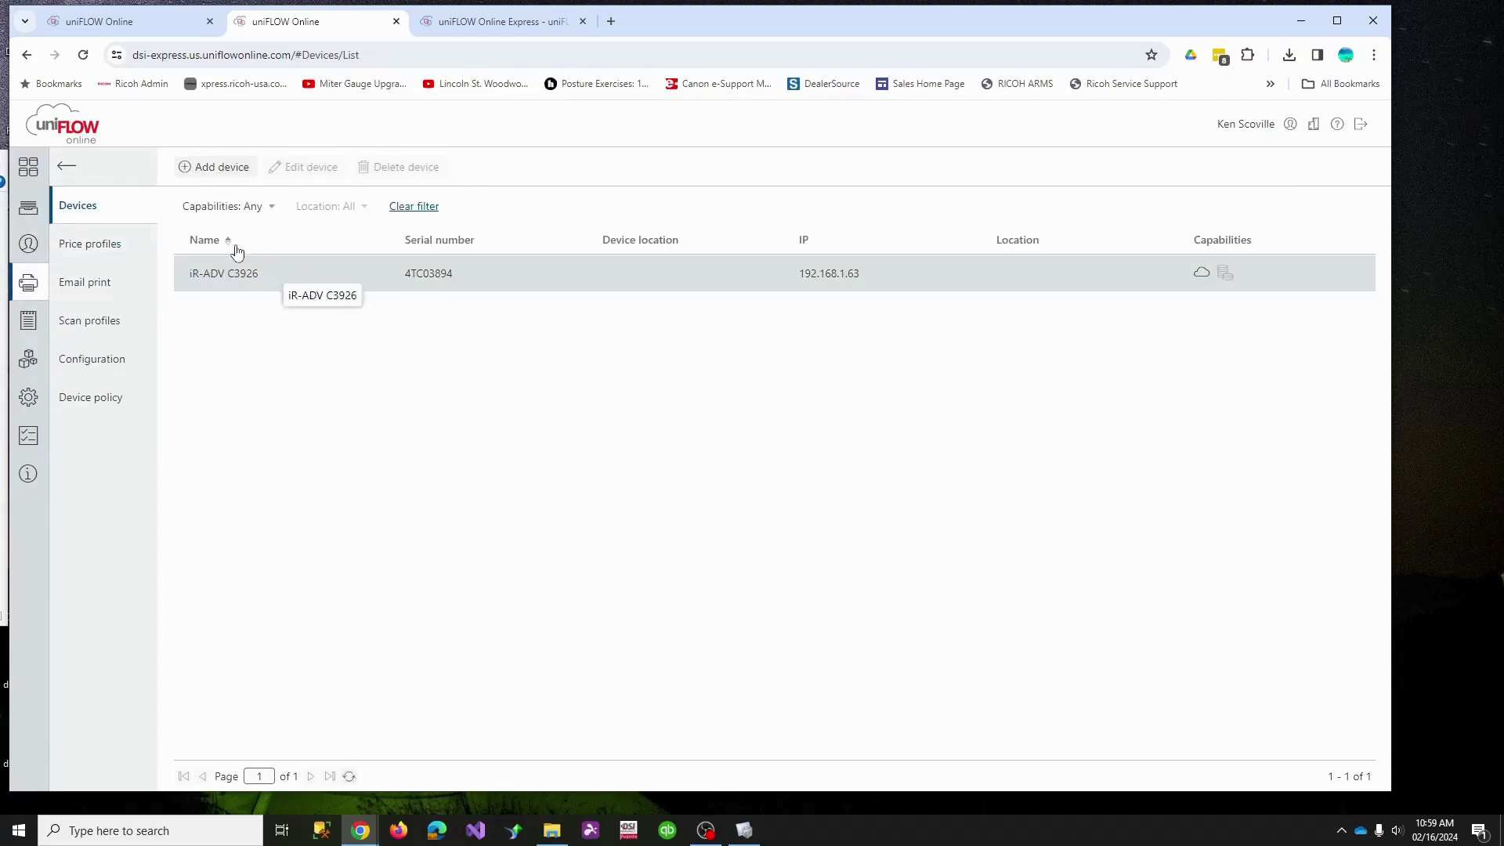
left_click(98, 245)
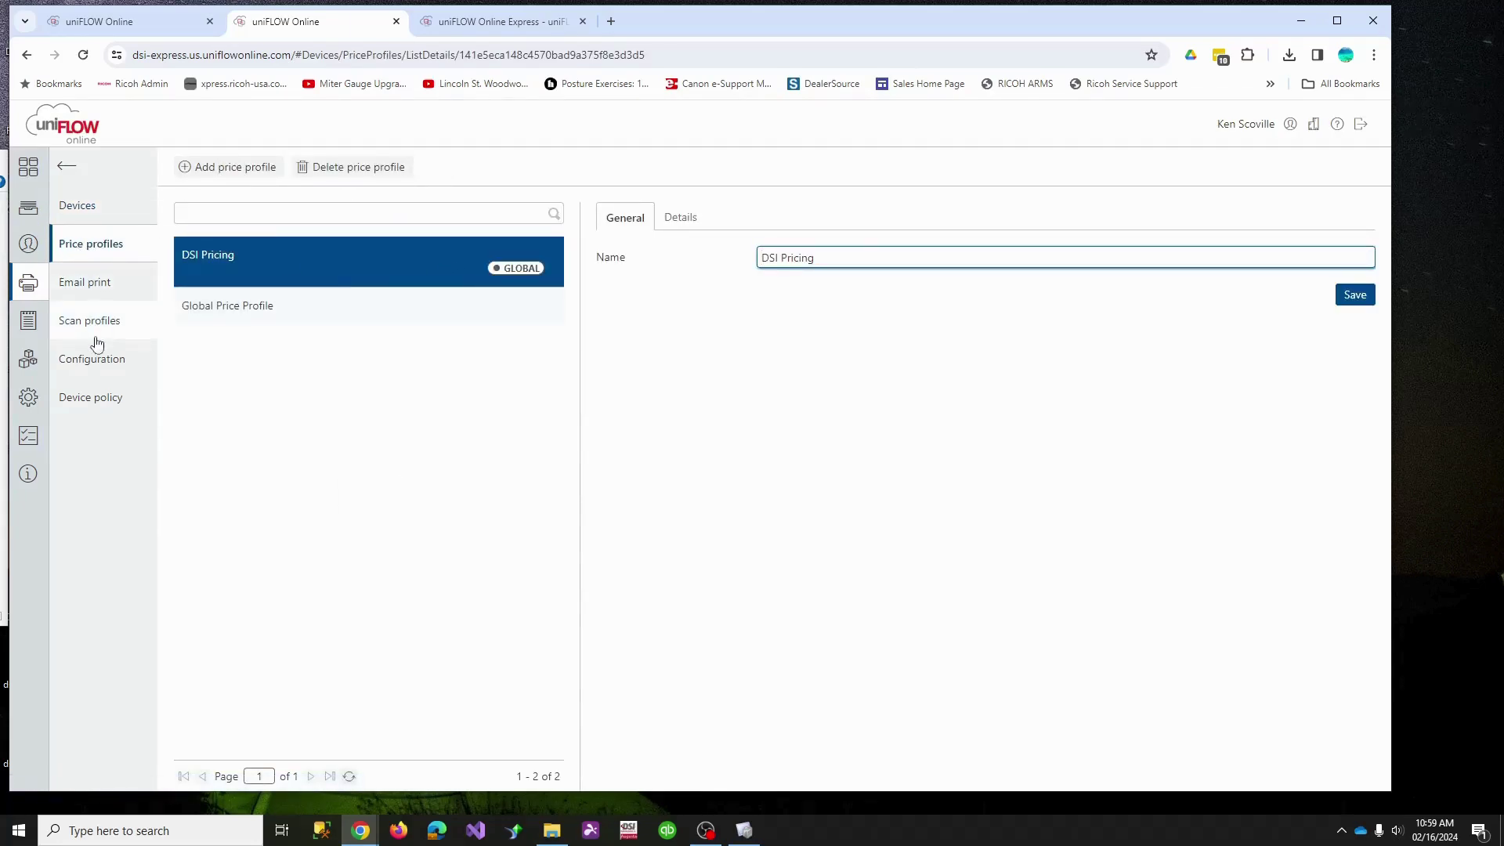
left_click(74, 323)
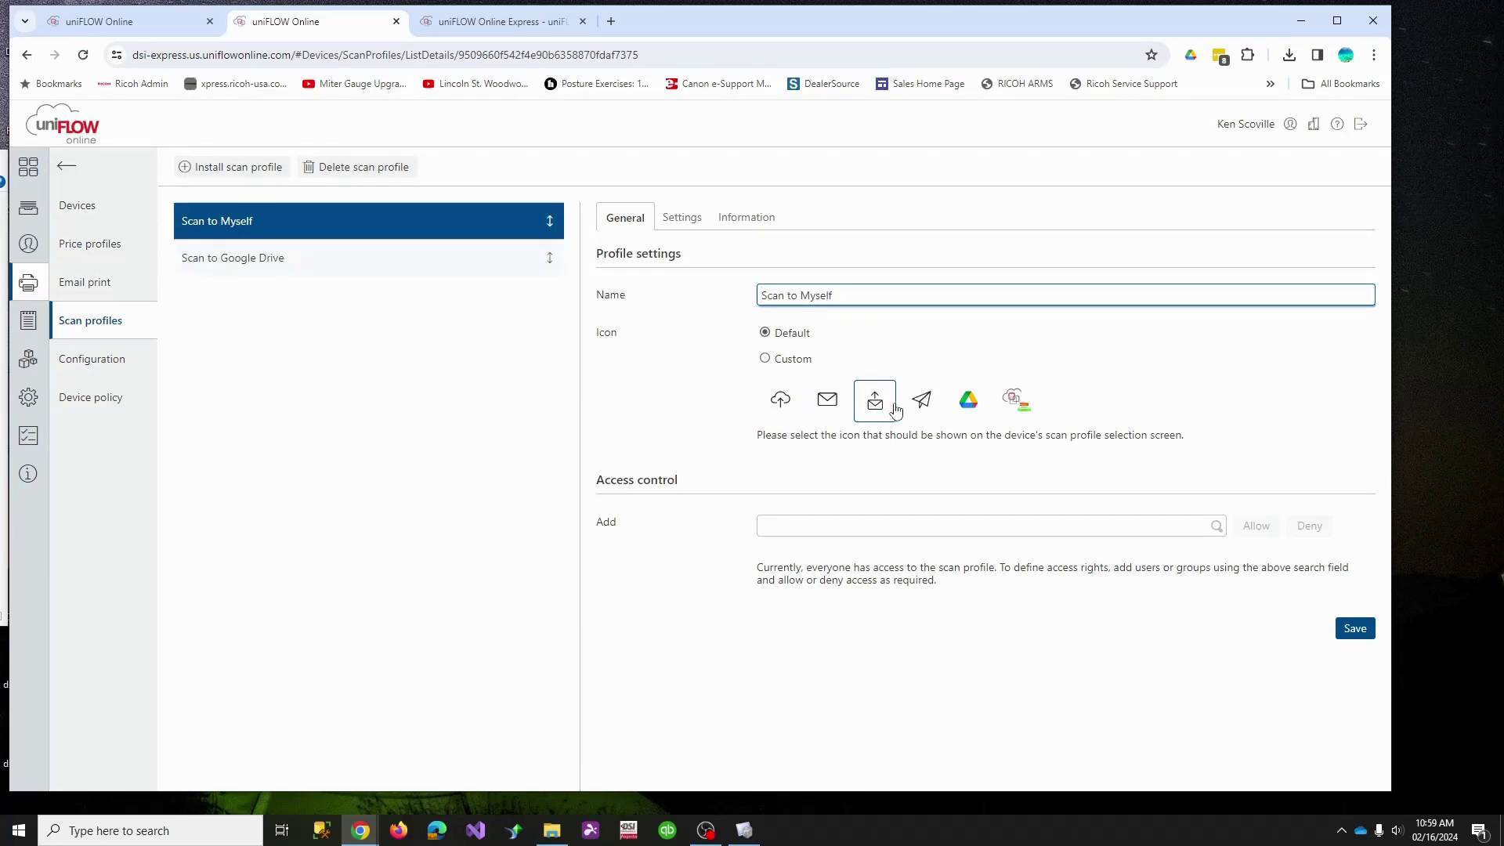
left_click(30, 400)
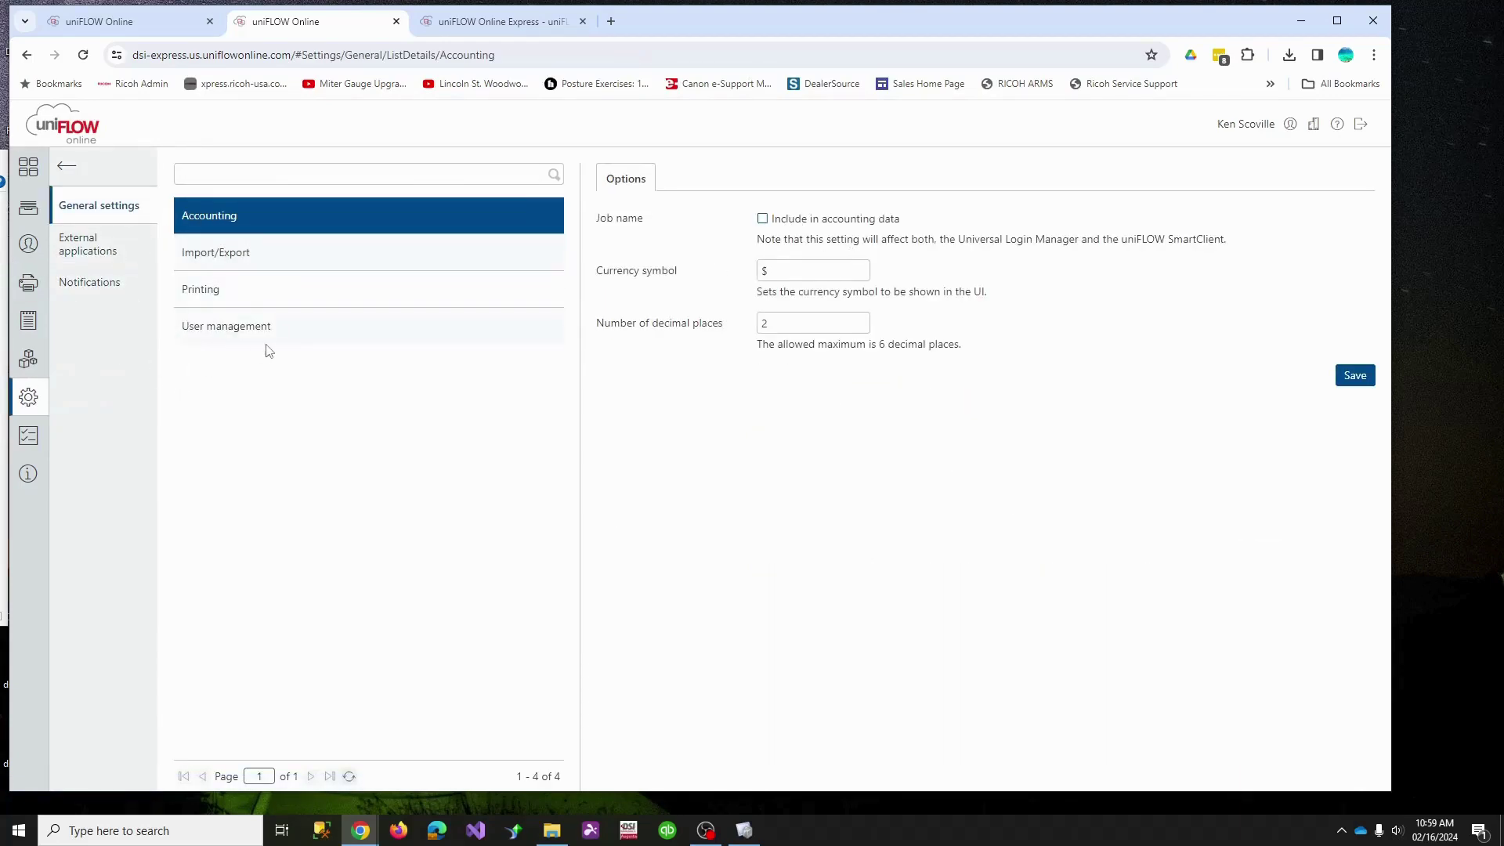
left_click(185, 326)
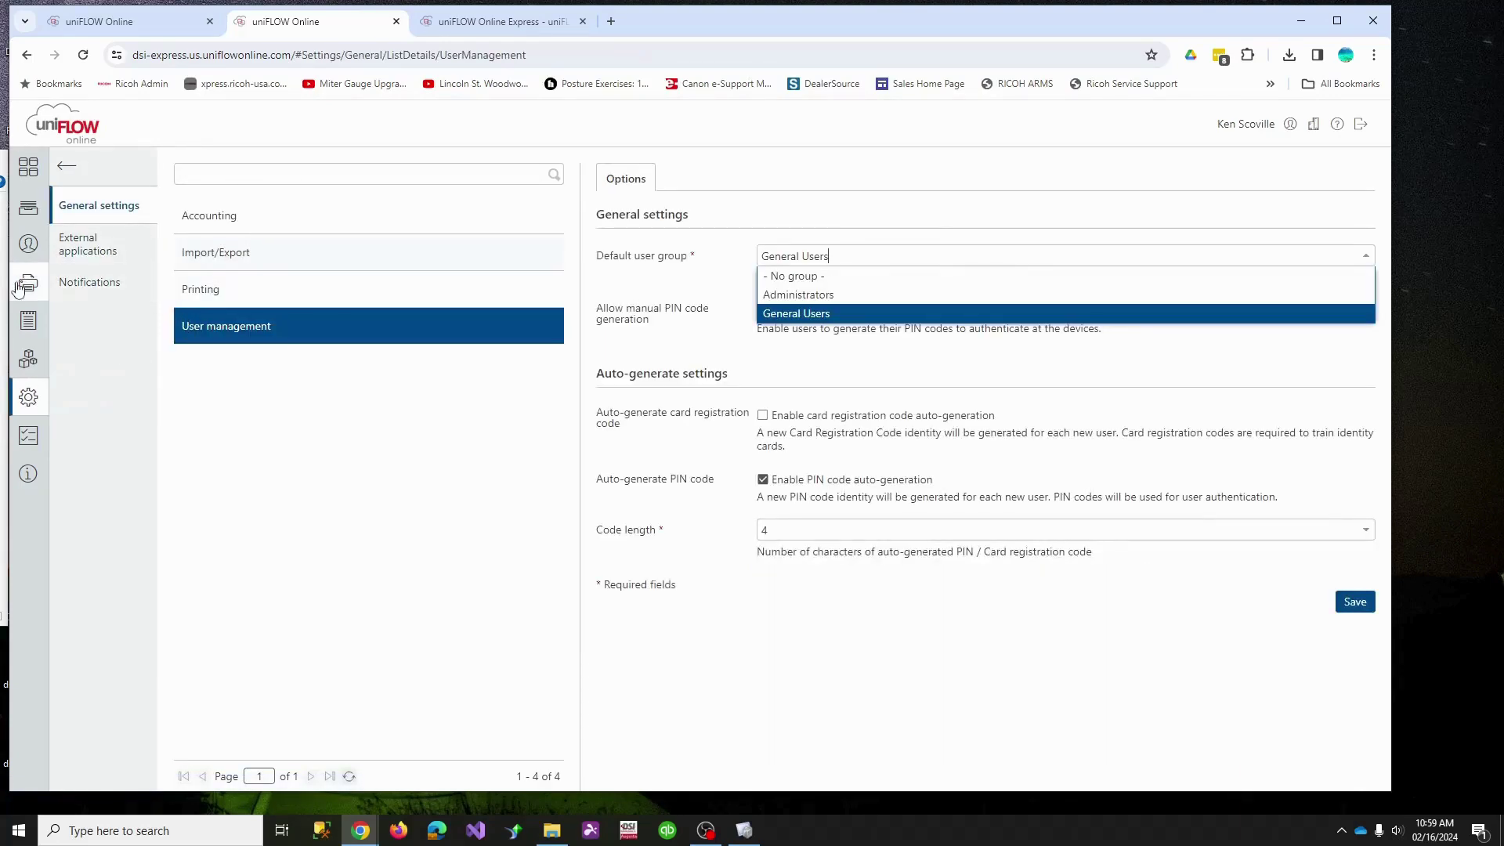
left_click(35, 205)
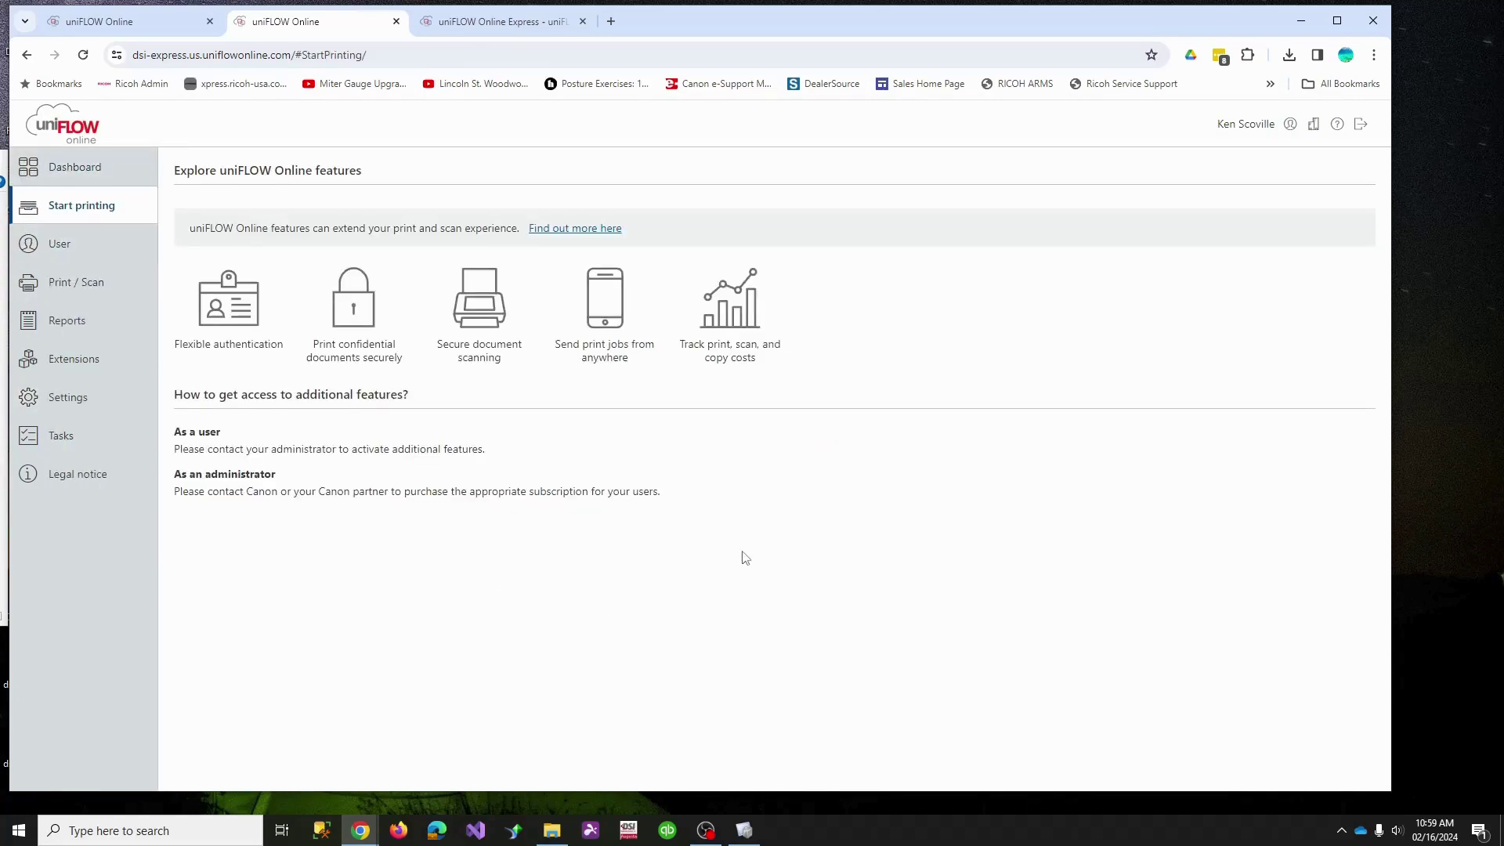
left_click(75, 157)
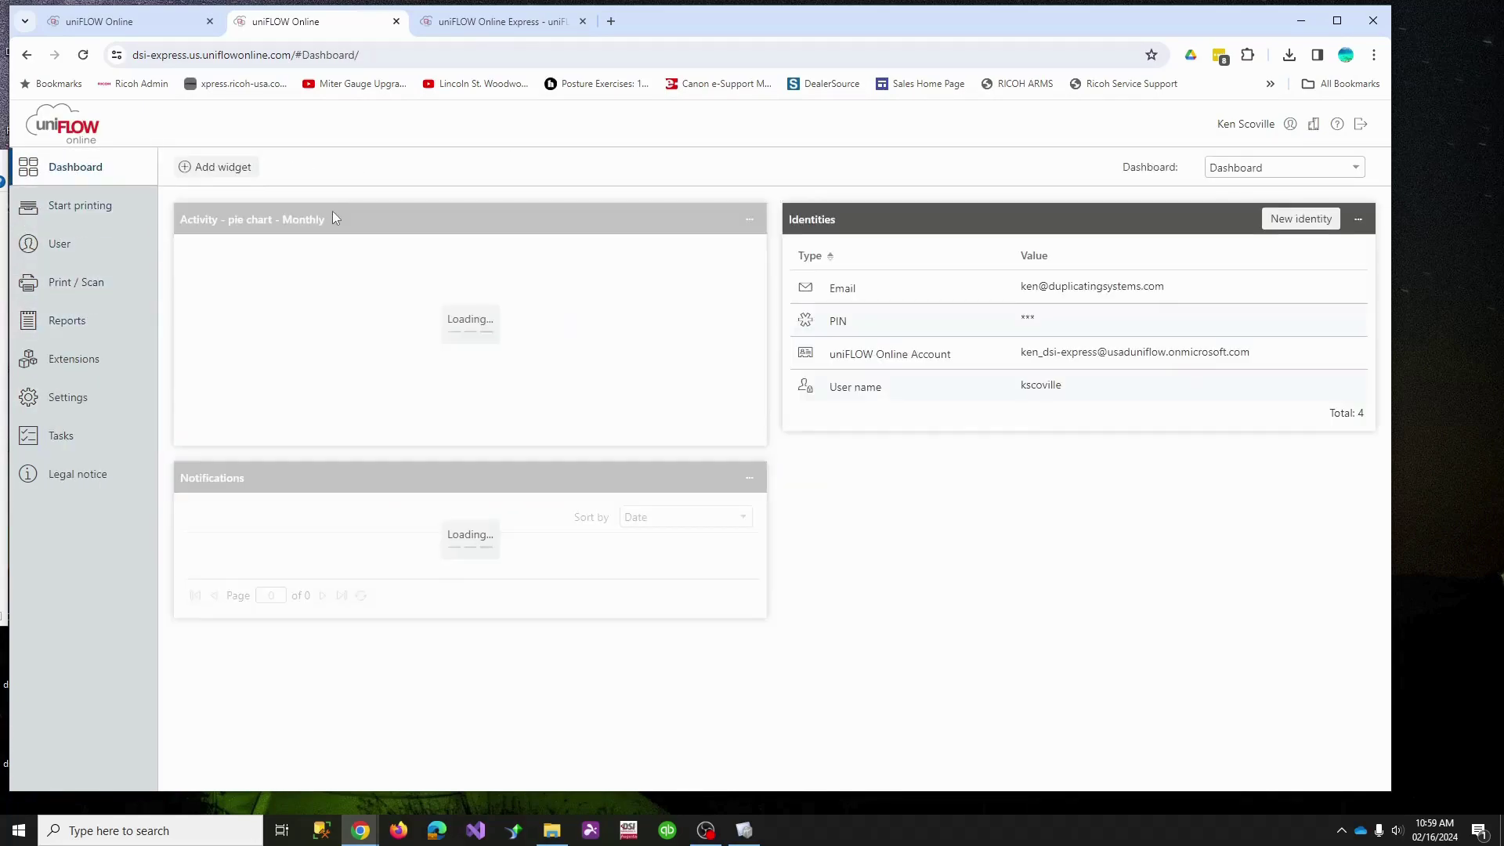
In the remote copier viewer, log in with the personal PIN, then log out
left_click(746, 832)
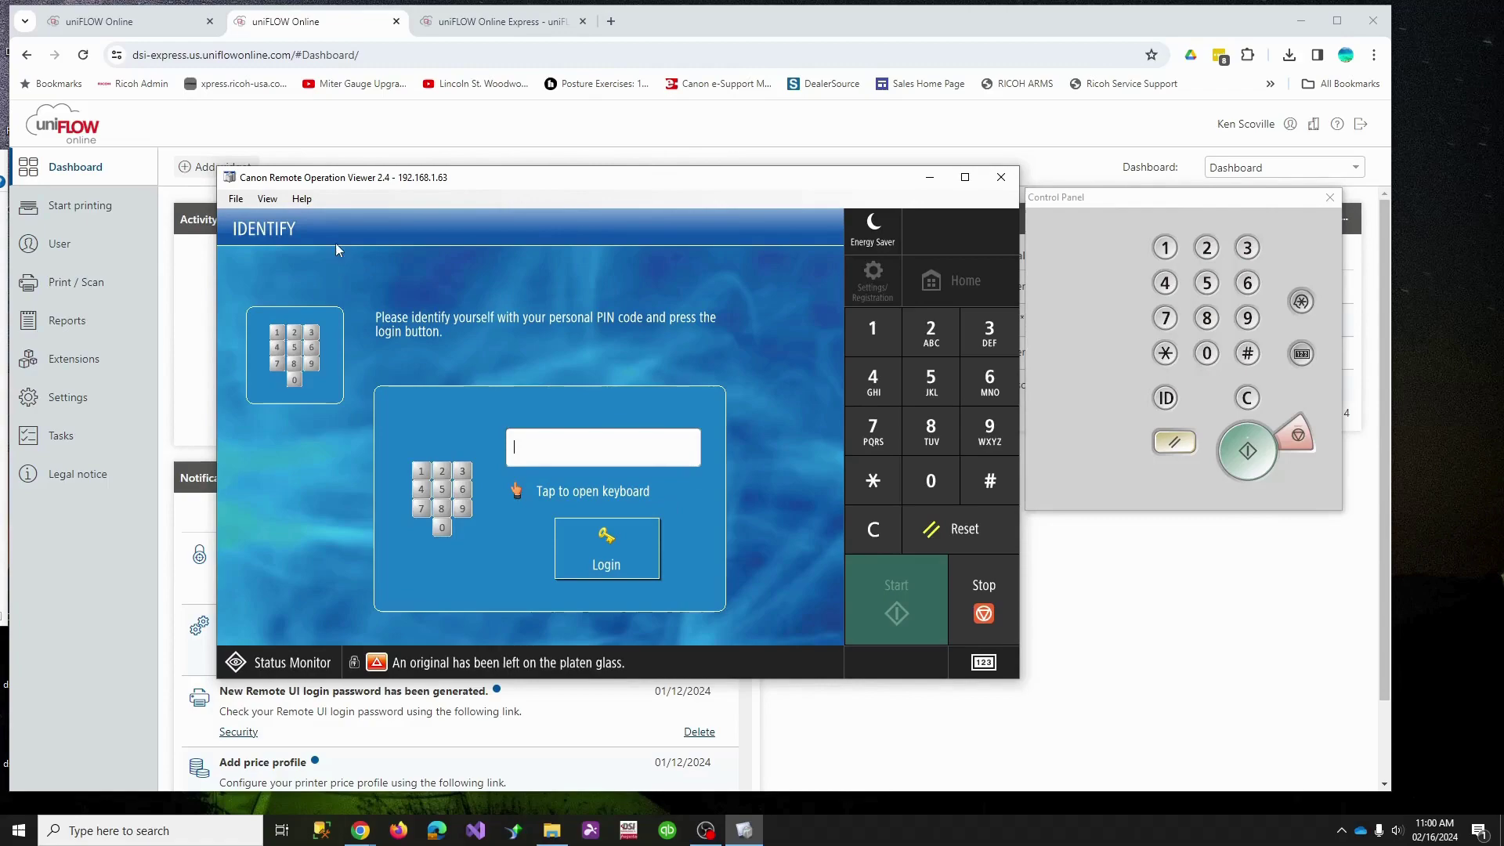
left_click(594, 456)
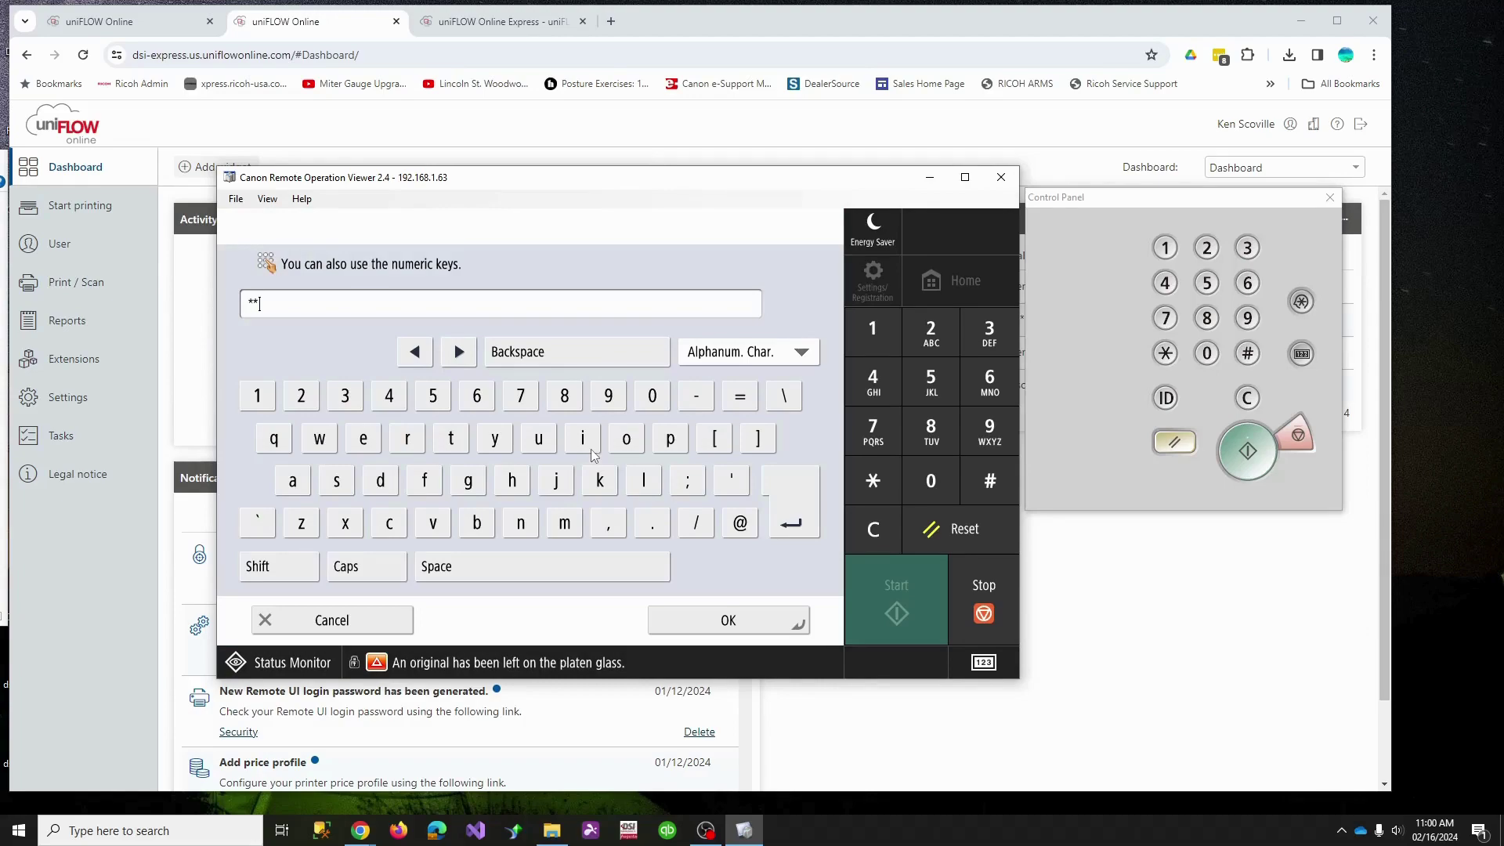
left_click(722, 623)
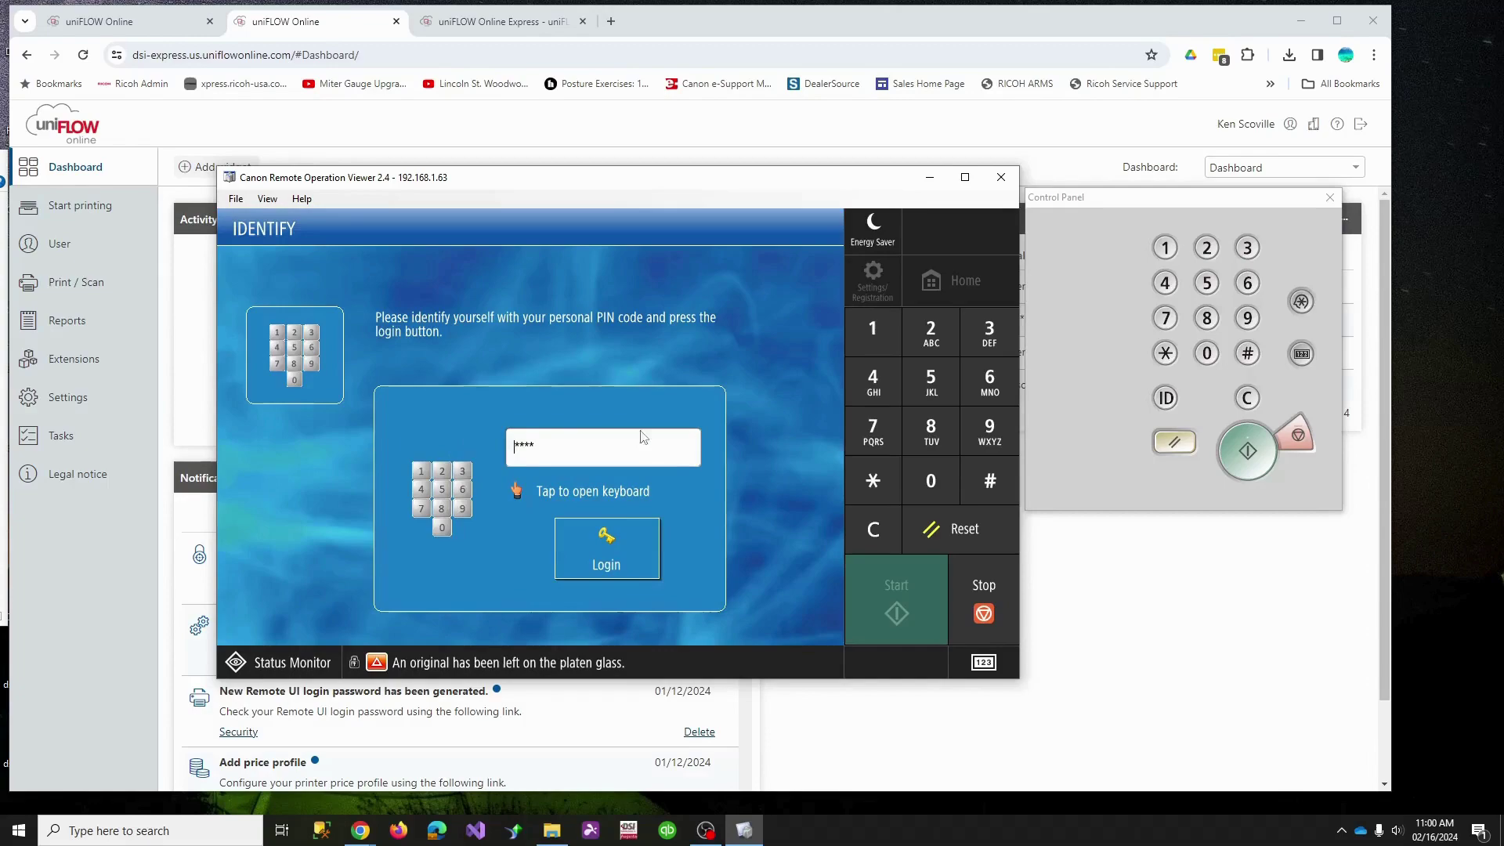
left_click(615, 571)
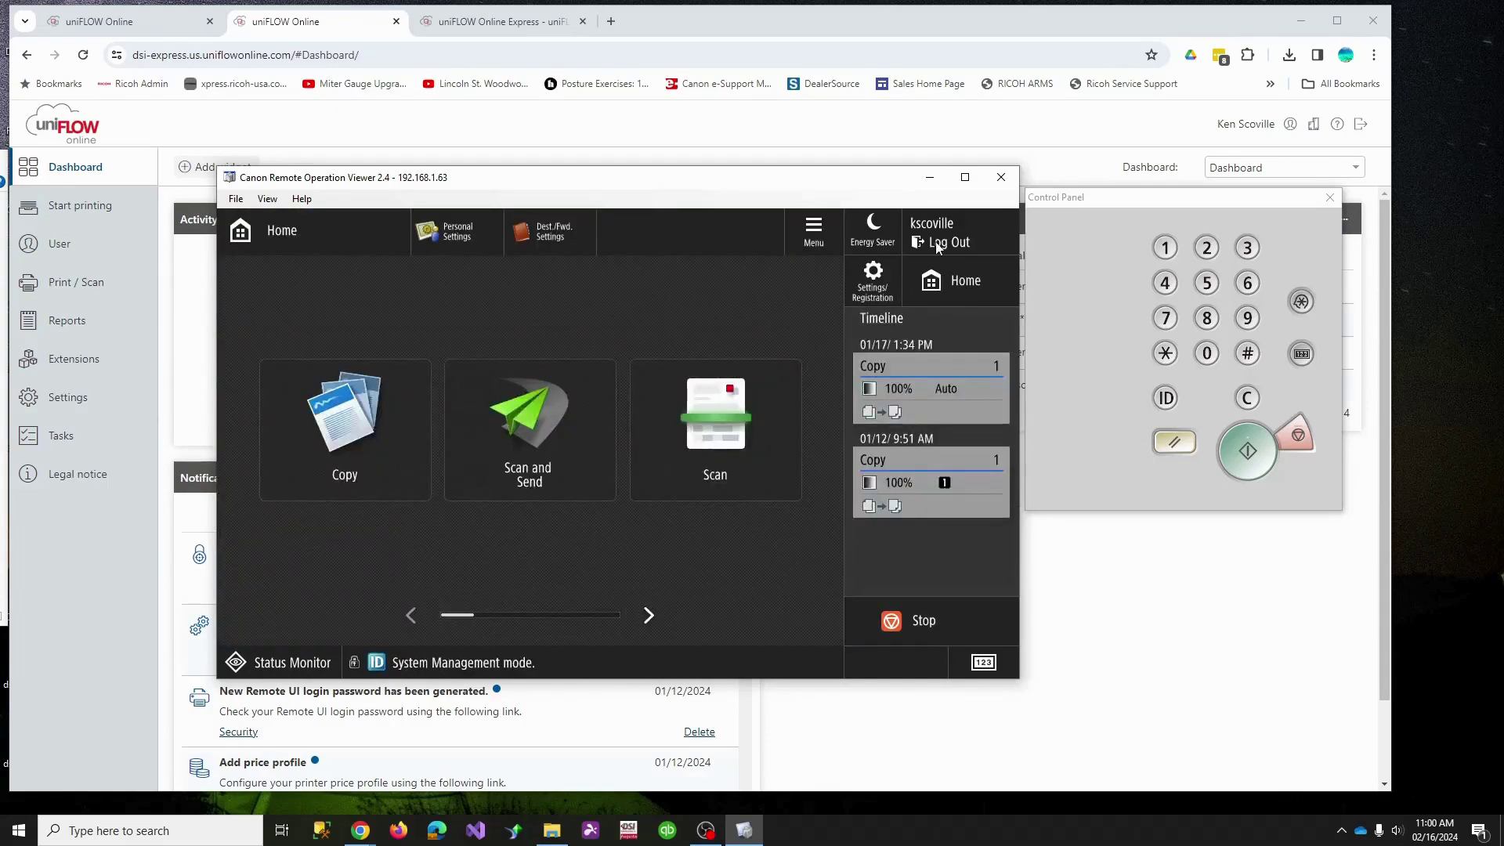
left_click(939, 227)
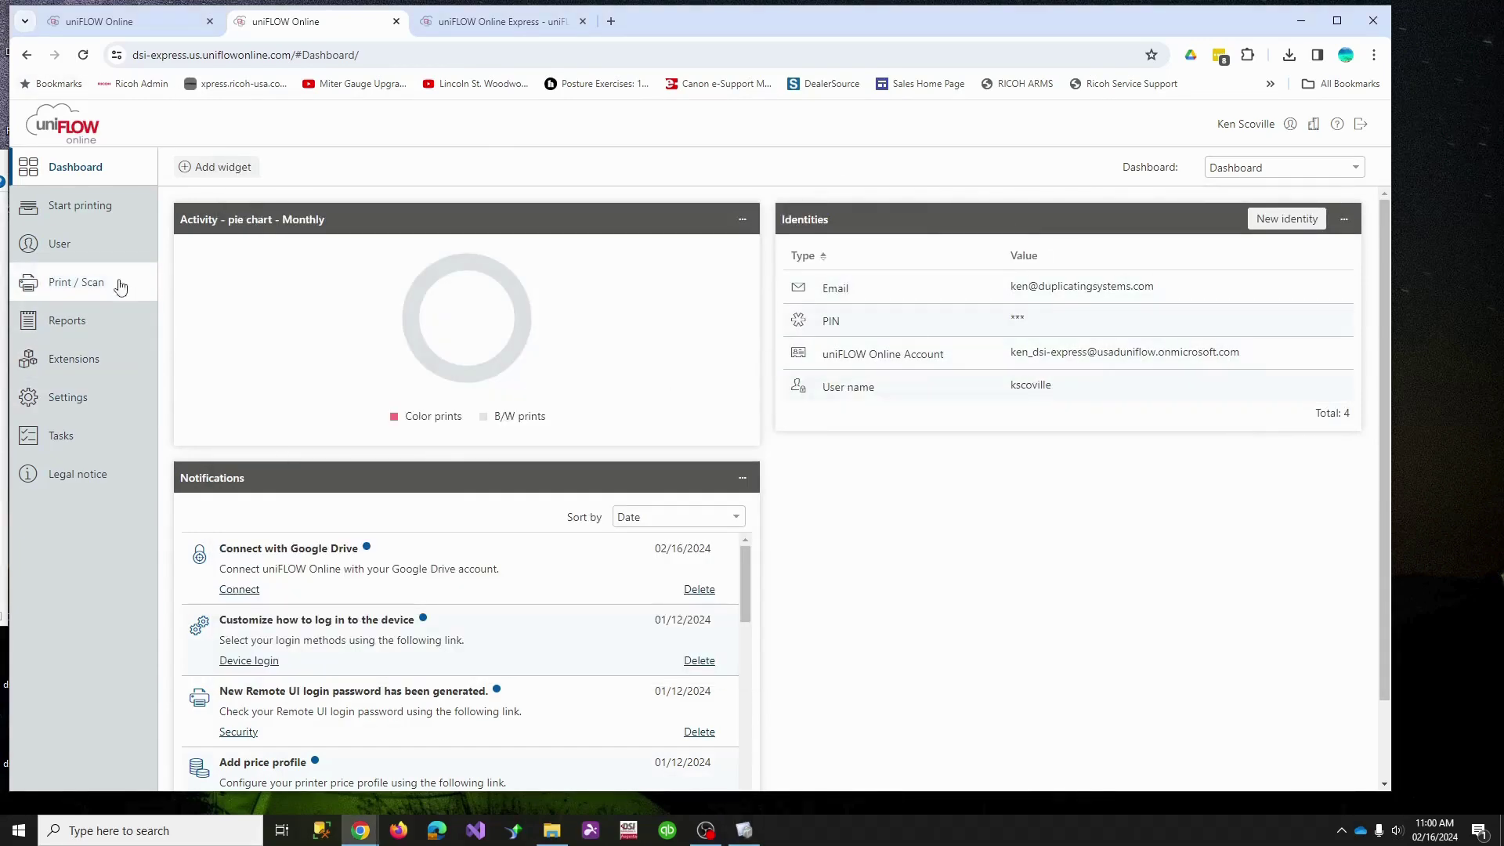
Open the admin user's details on the Identities tab
left_click(70, 245)
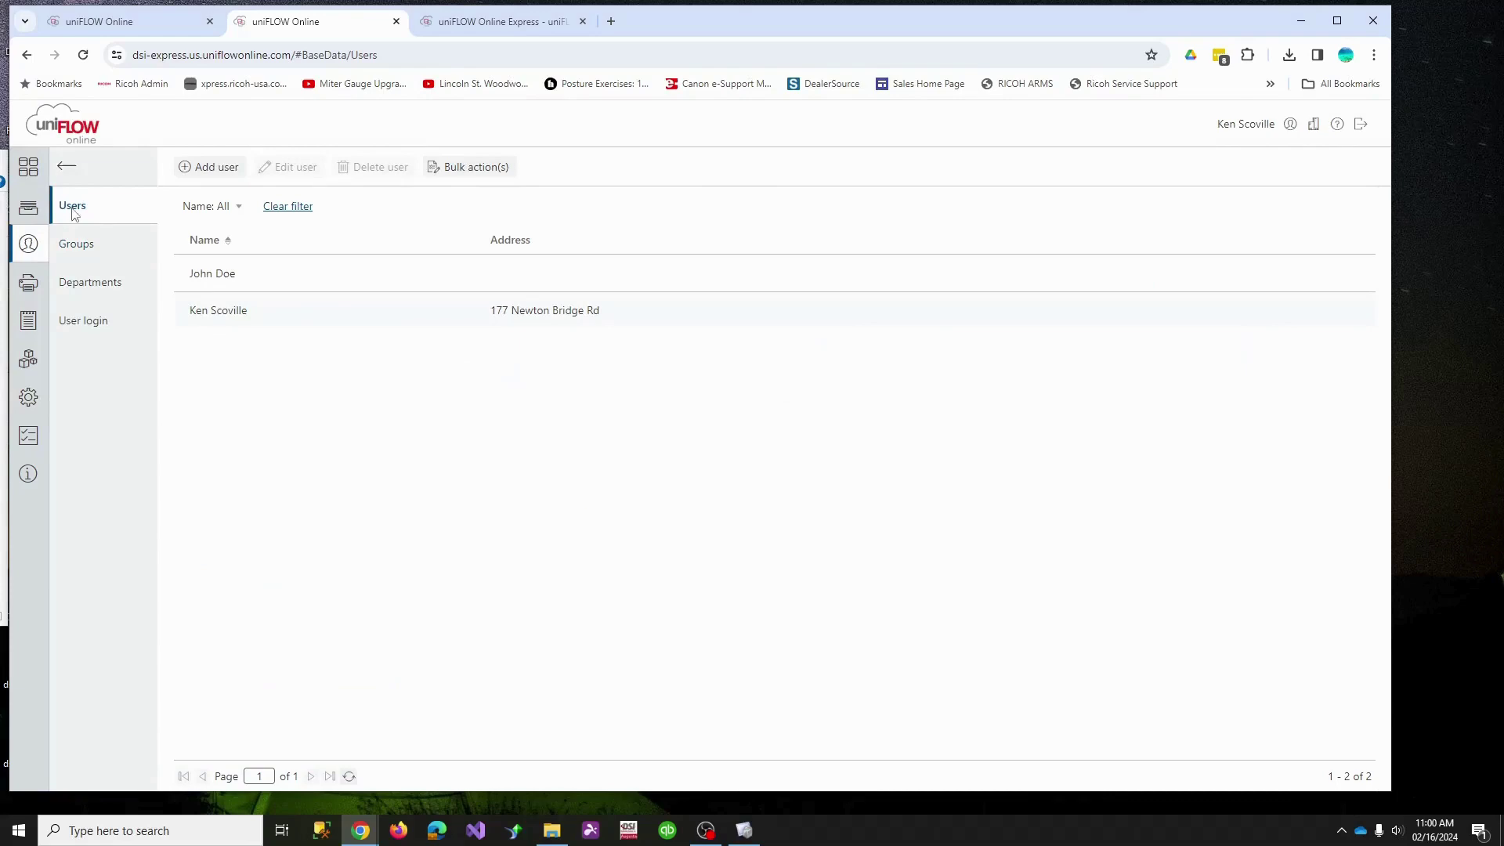
double_click(219, 307)
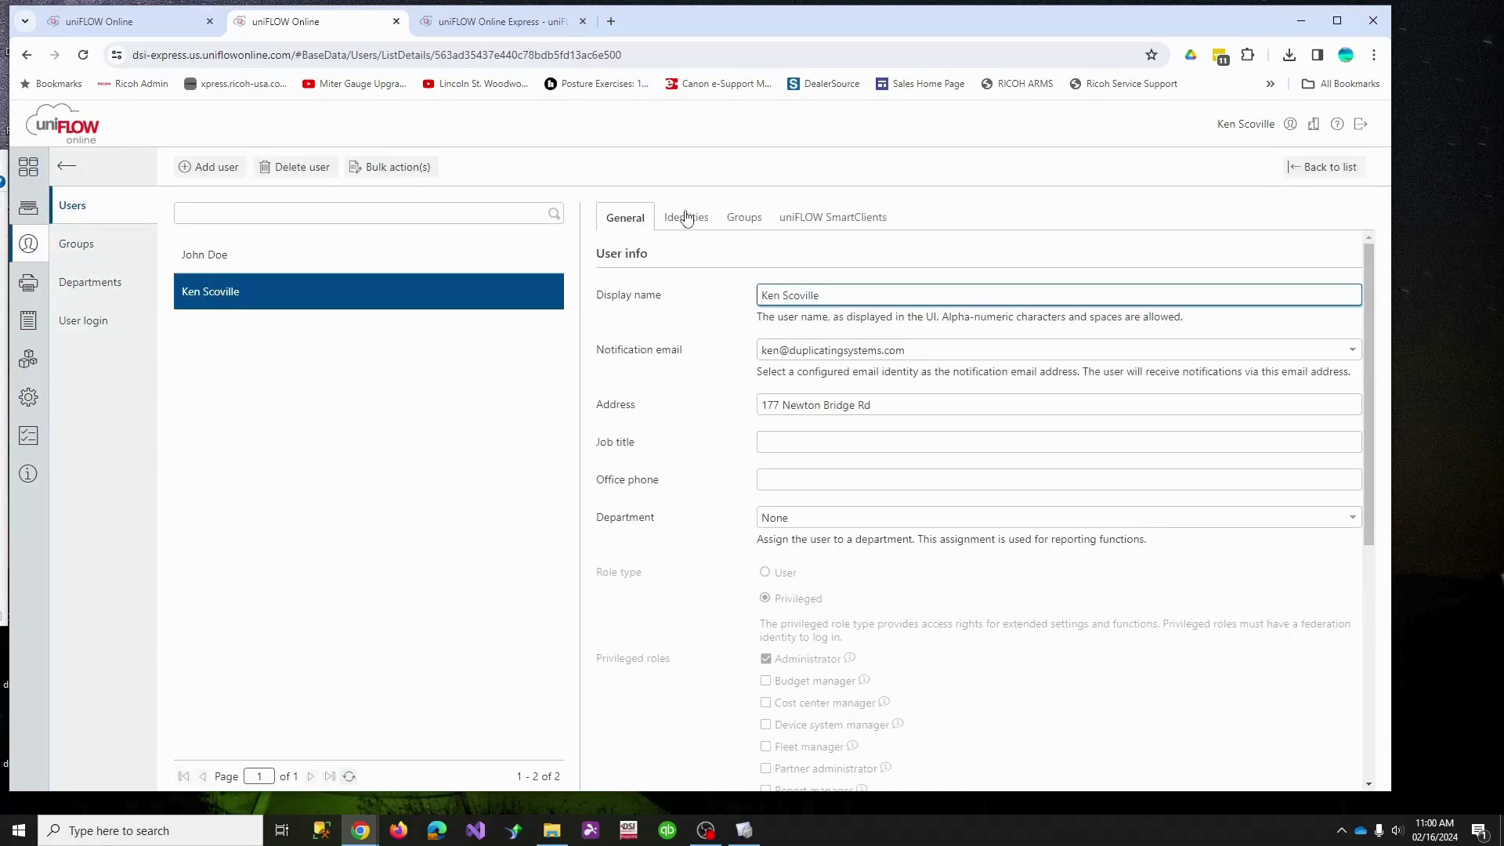
left_click(686, 217)
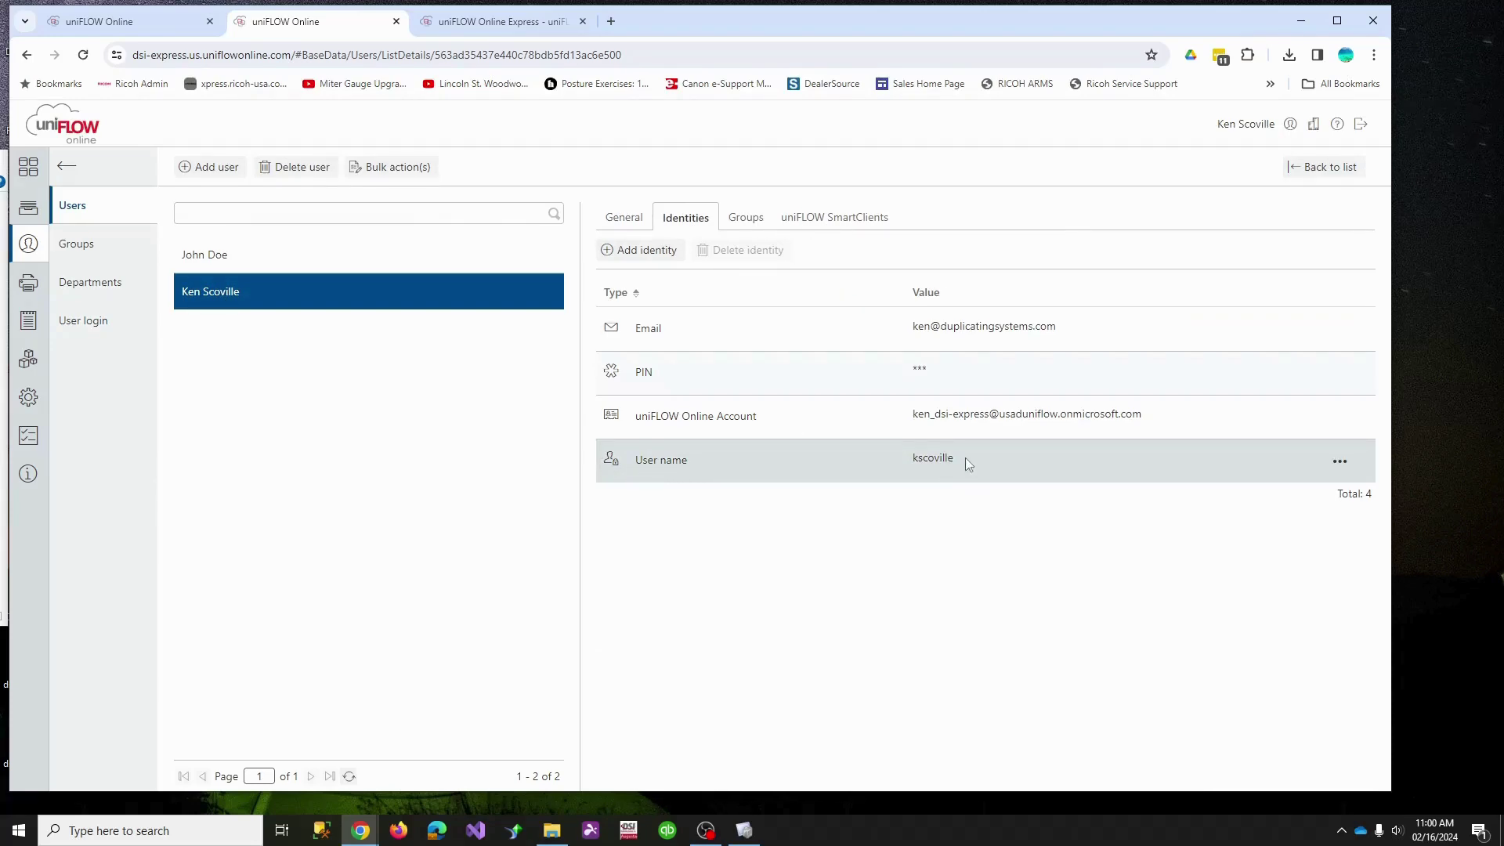
Highlight the User name identity value, then clear the selection
left_click(888, 462)
left_click_drag(978, 458, 760, 460)
left_click(760, 459)
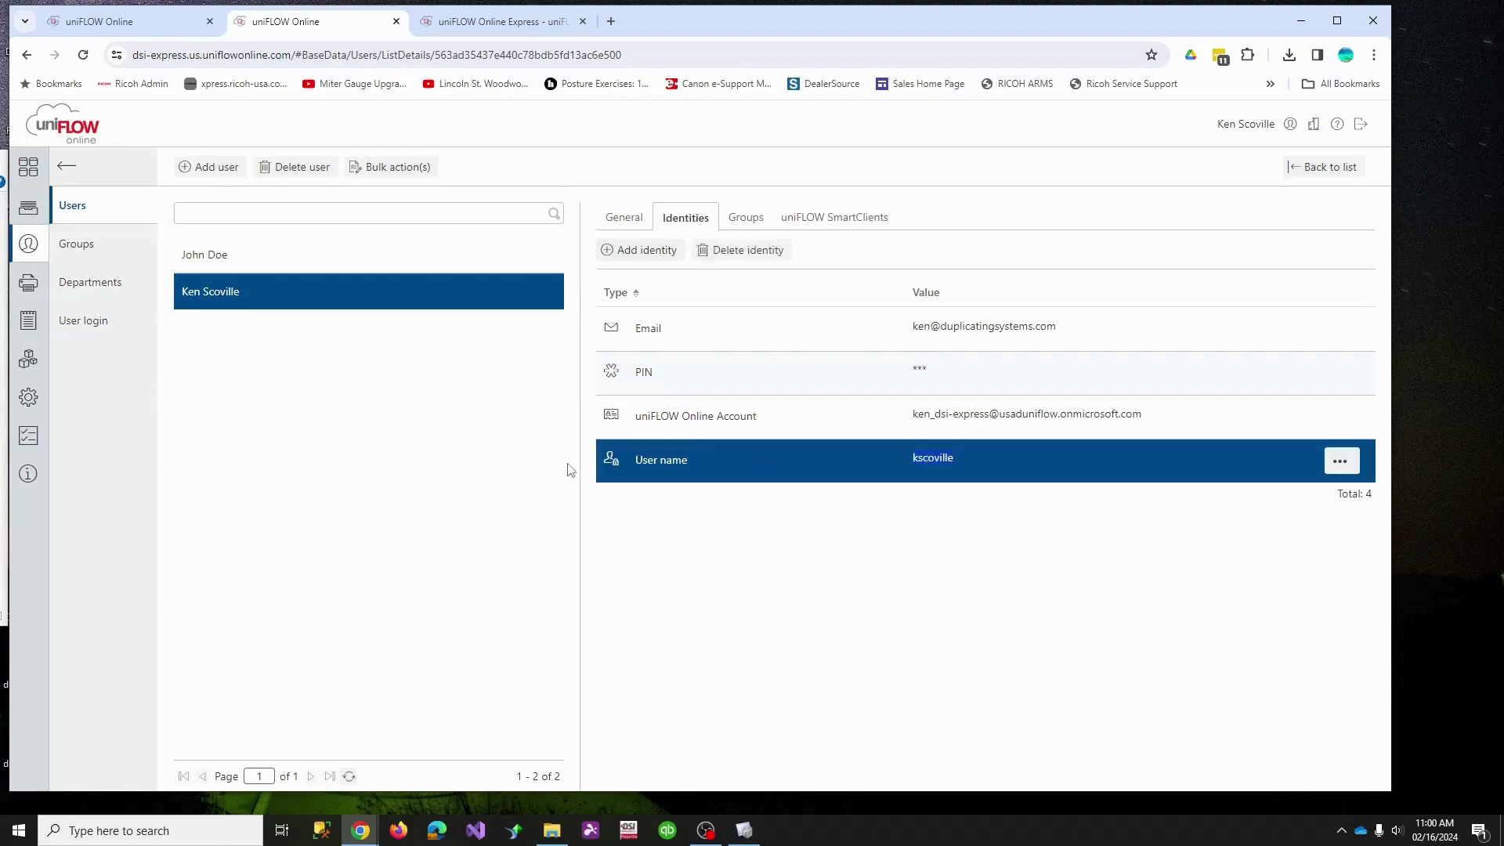
left_click(697, 464)
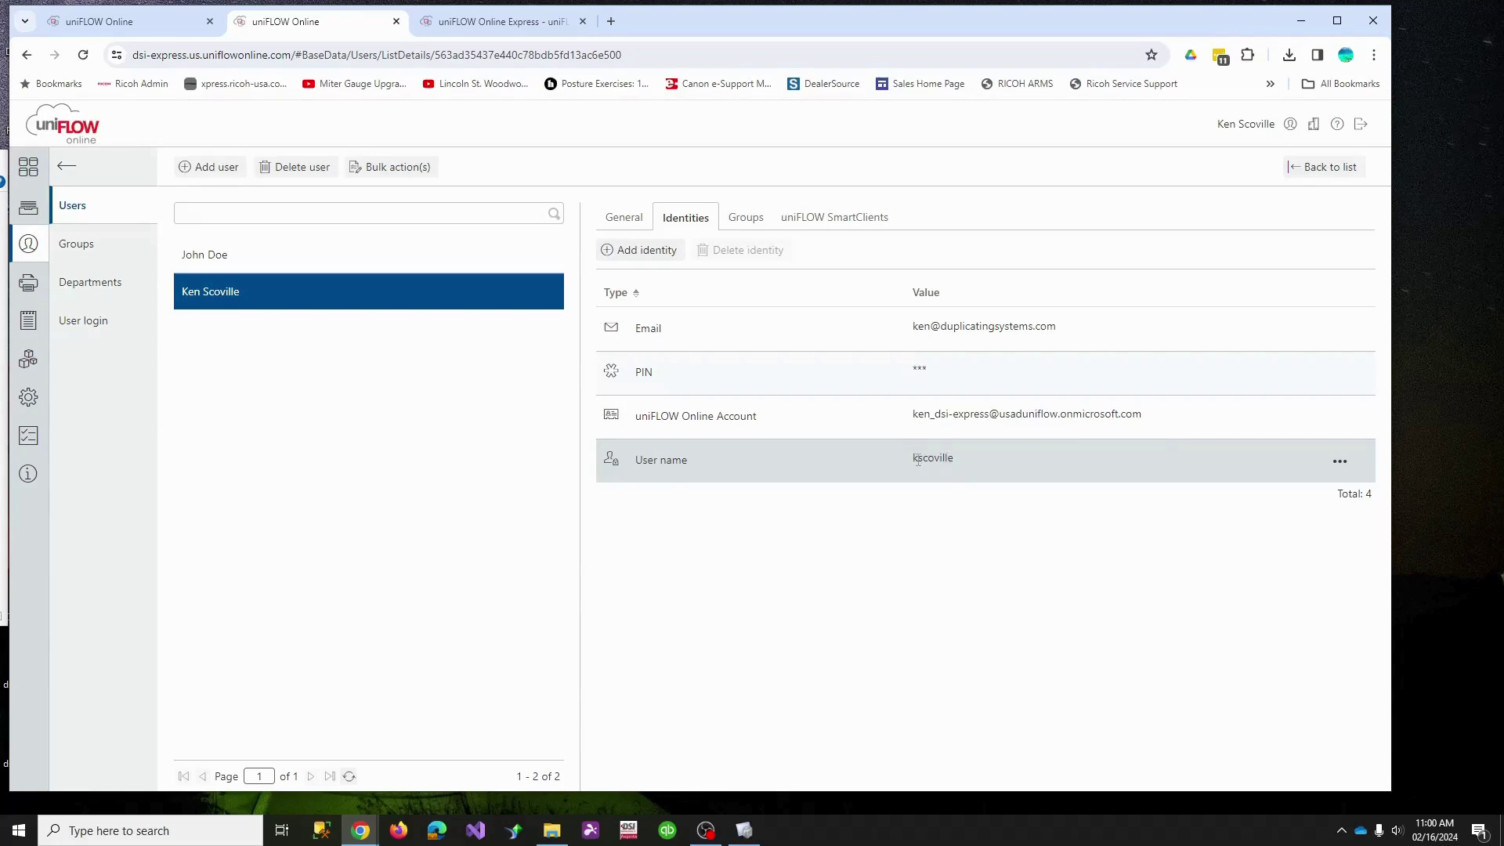
left_click_drag(912, 459, 973, 458)
left_click(971, 457)
left_click(897, 459)
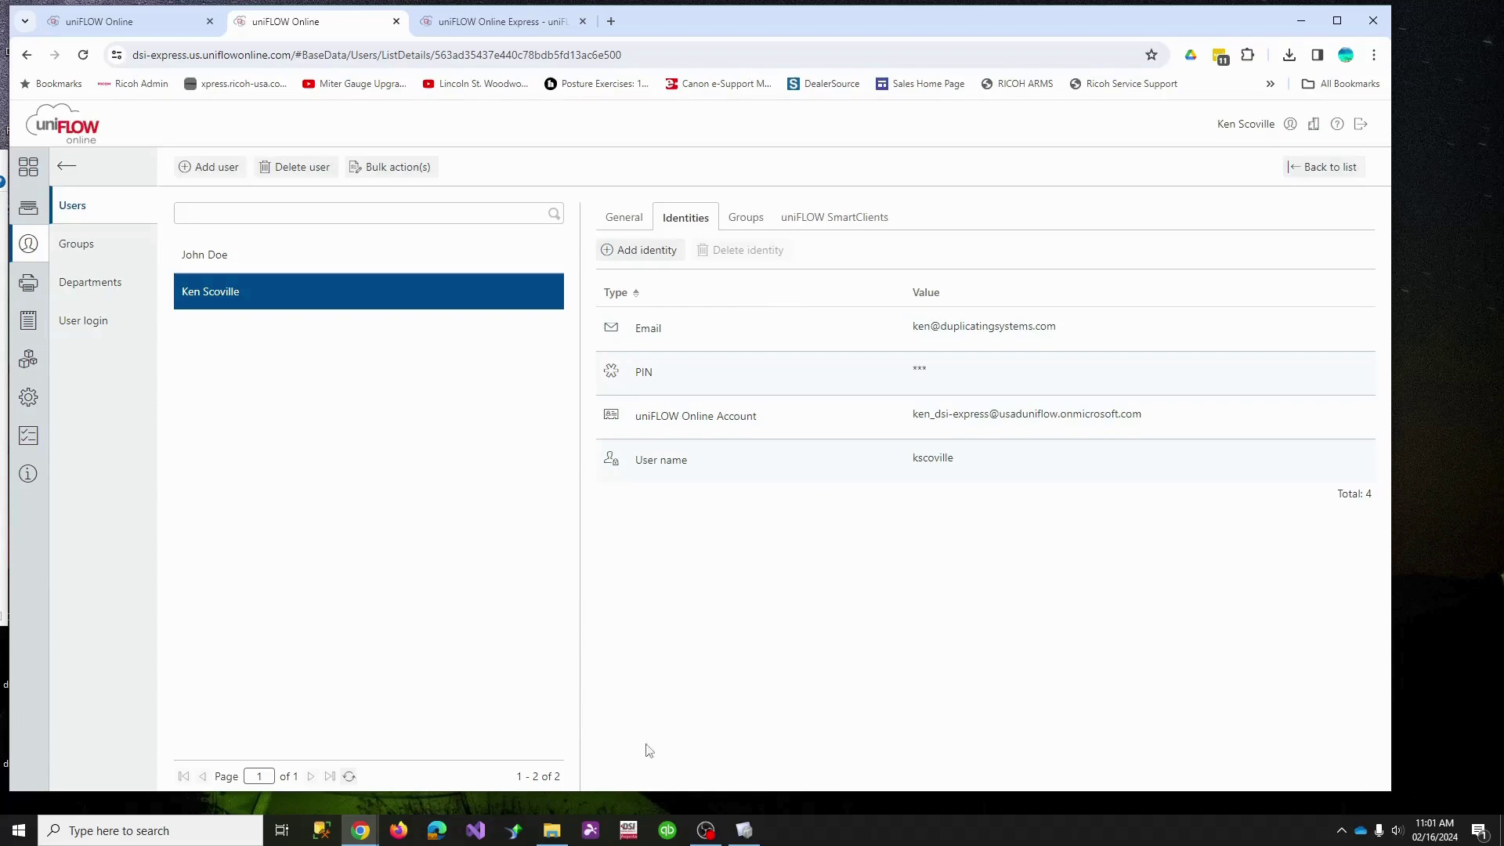
Scan a one-page original from the glass with the Scan to Myself profile and send it
left_click(744, 830)
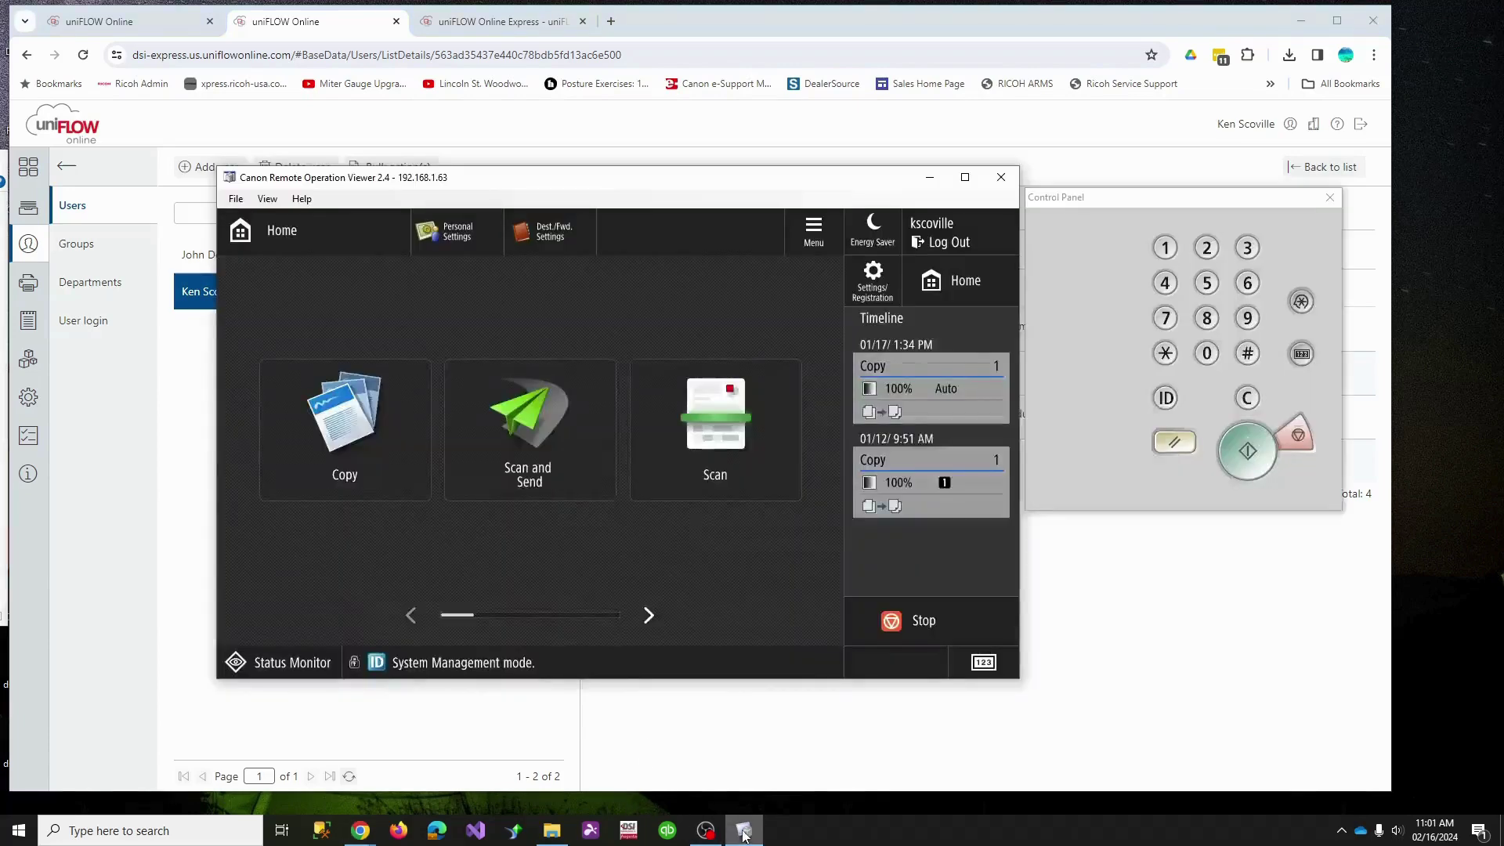
left_click(345, 427)
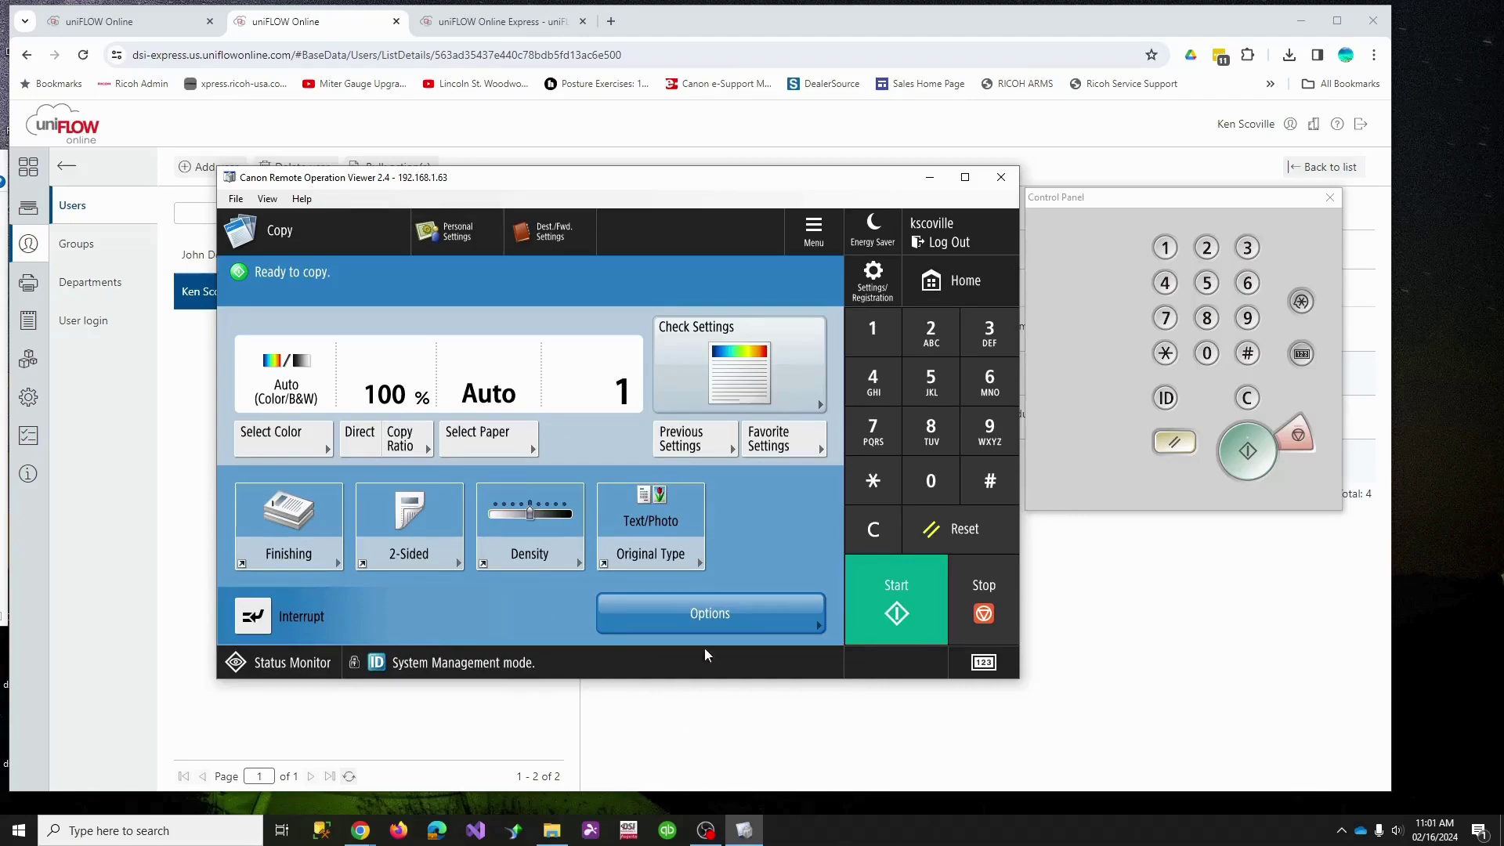
left_click(934, 288)
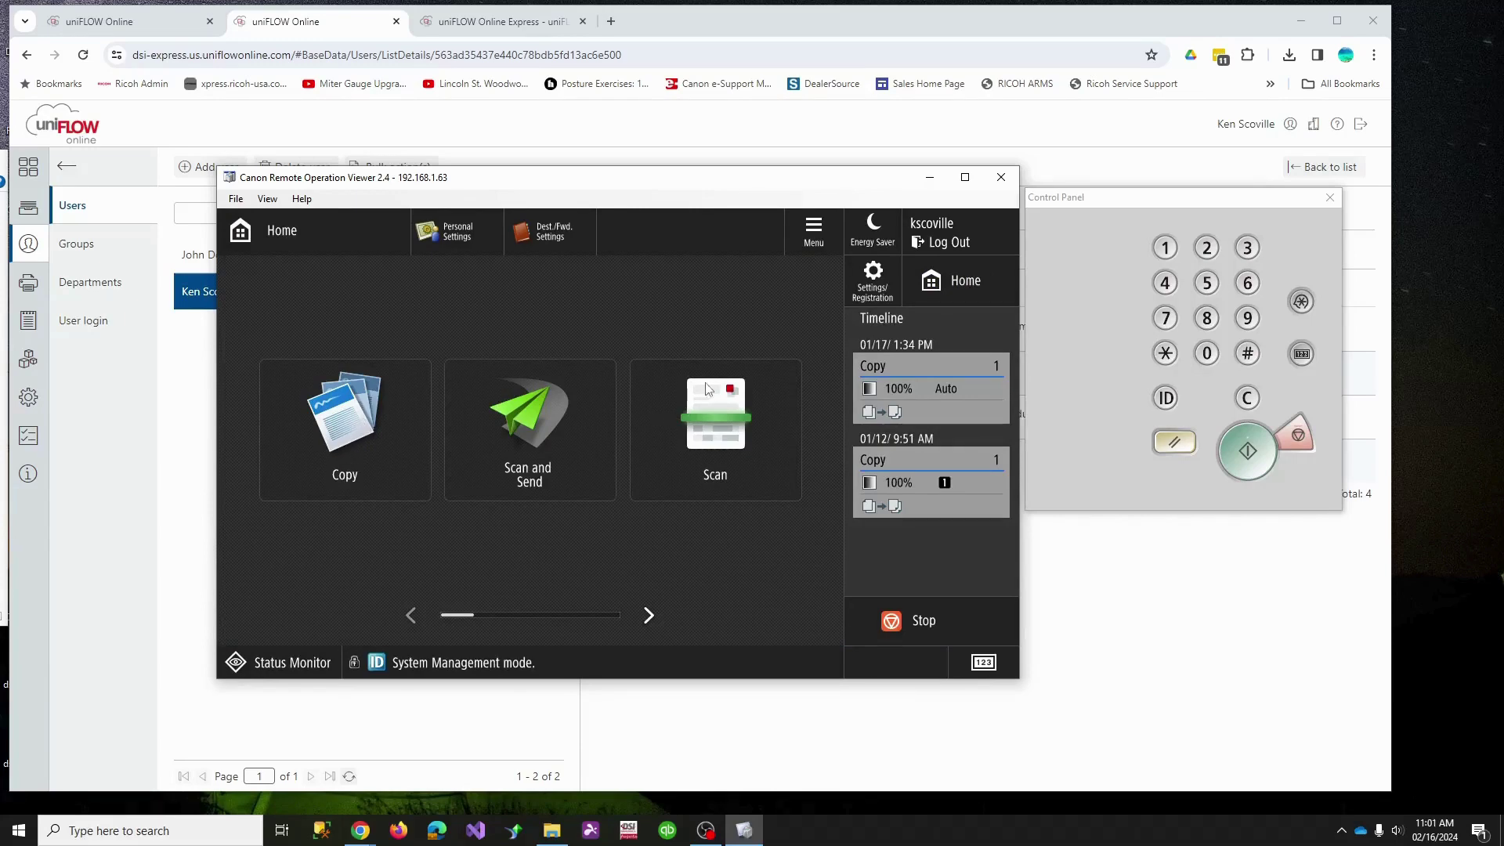
left_click(722, 421)
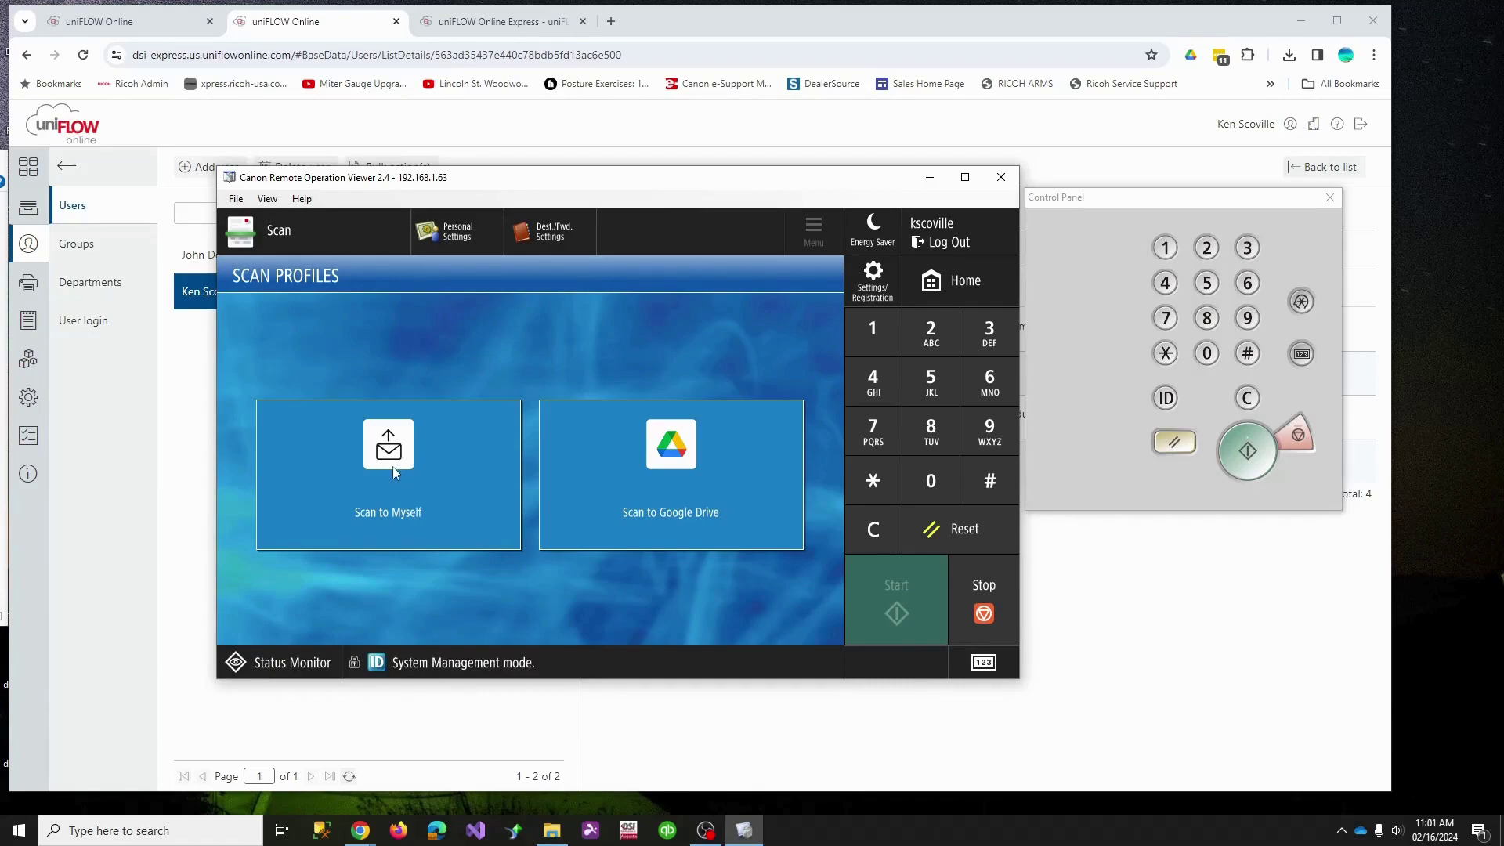
left_click(393, 468)
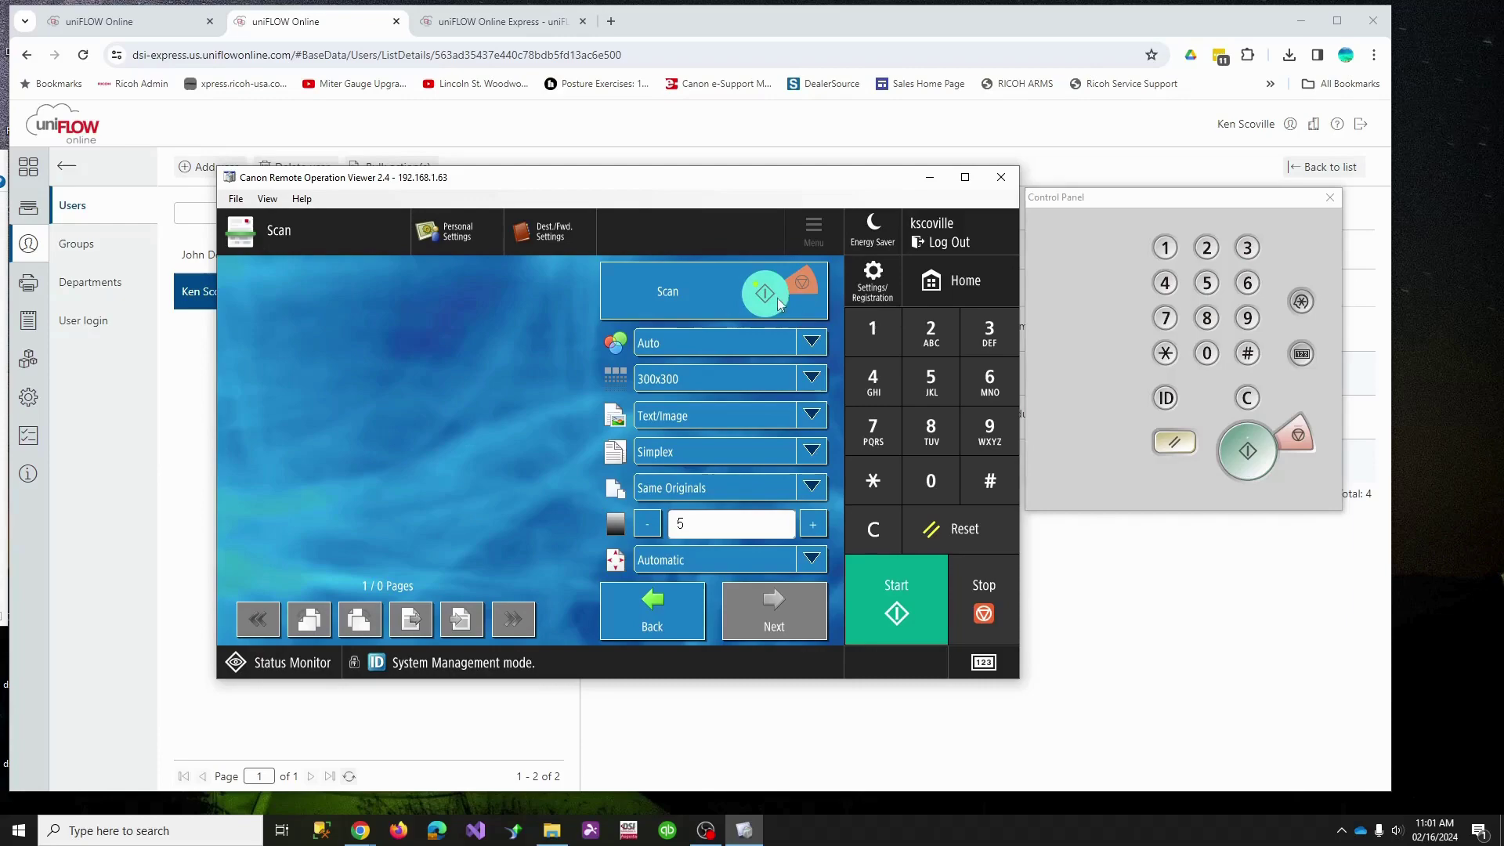
left_click(771, 304)
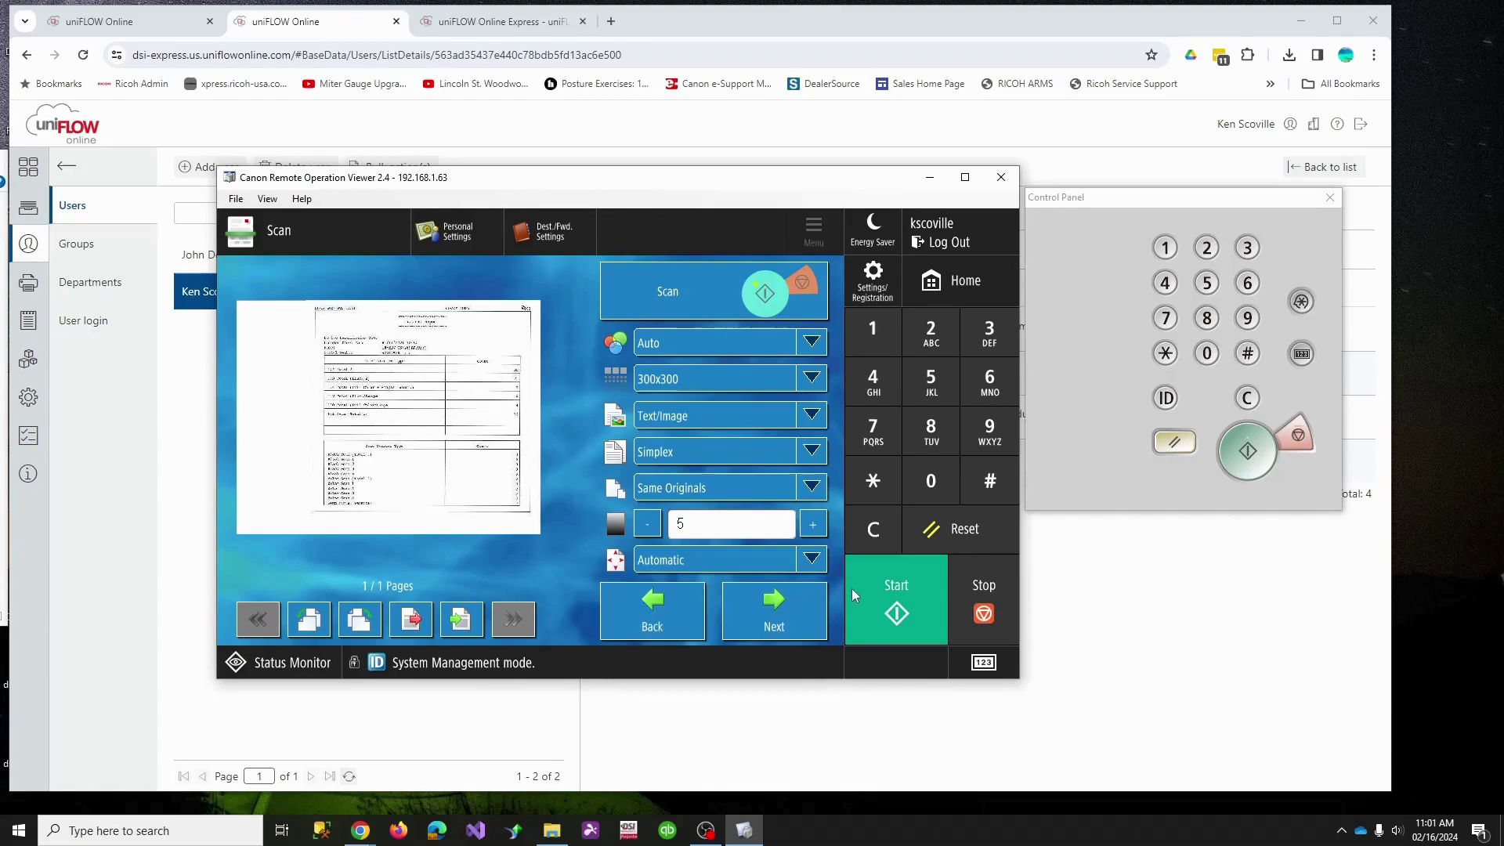
left_click(799, 609)
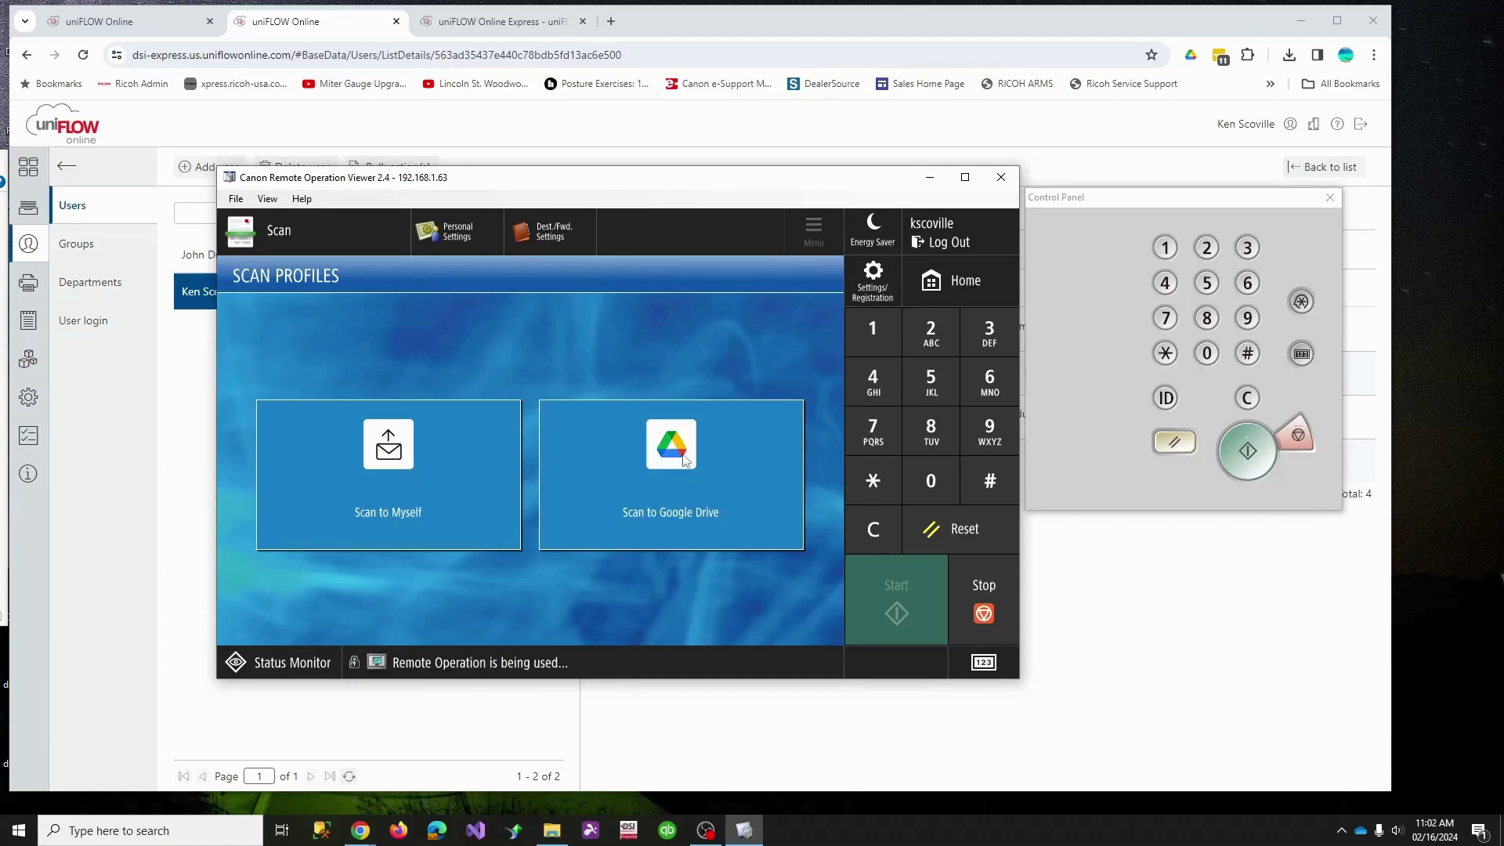
Retry Scan to Google Drive after the not-connected message, scan the original, and continue
left_click(684, 460)
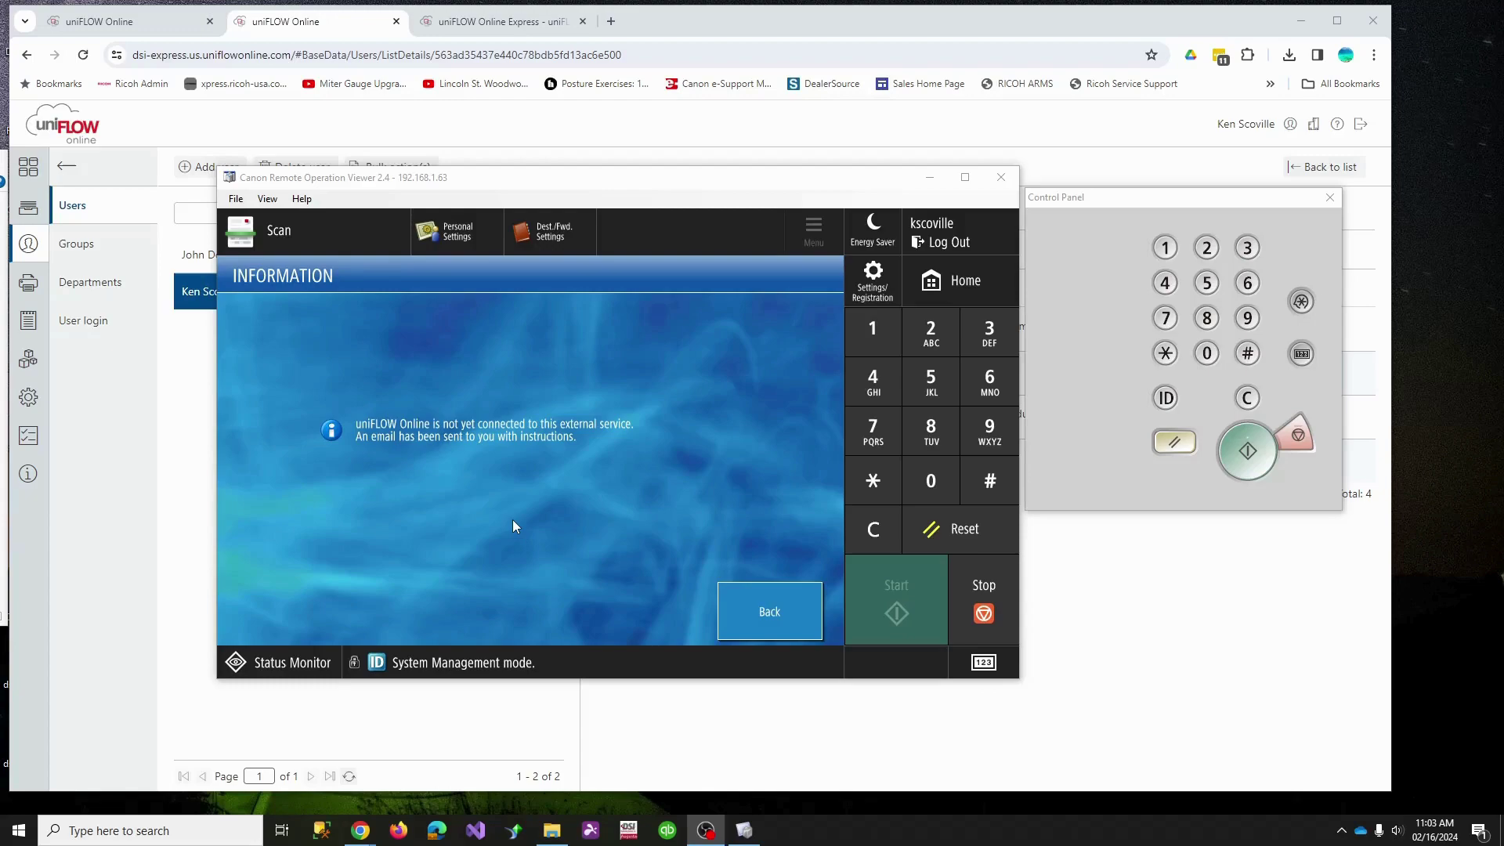
left_click(758, 629)
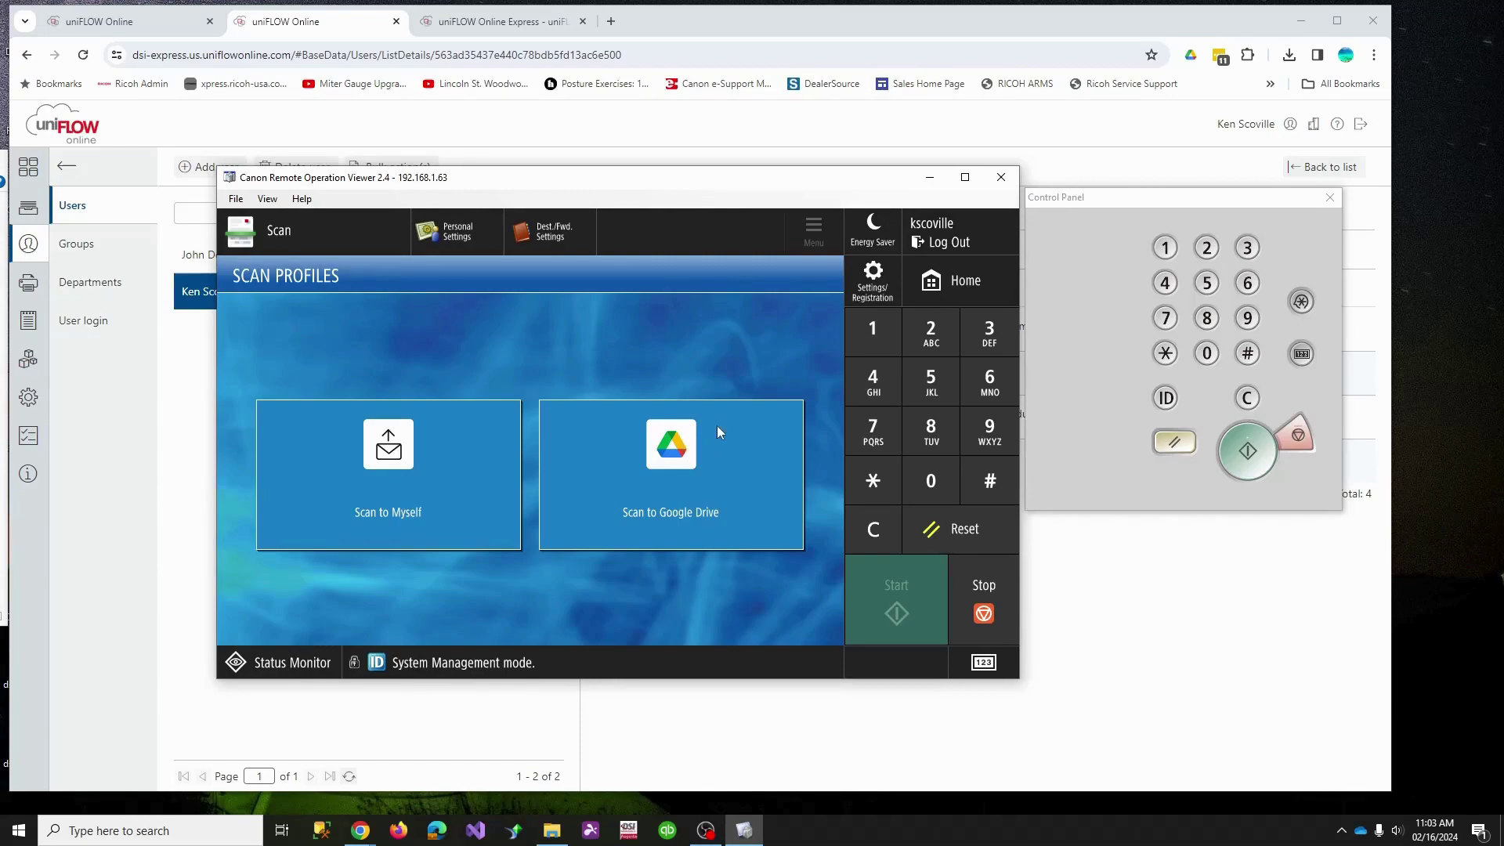
left_click(688, 454)
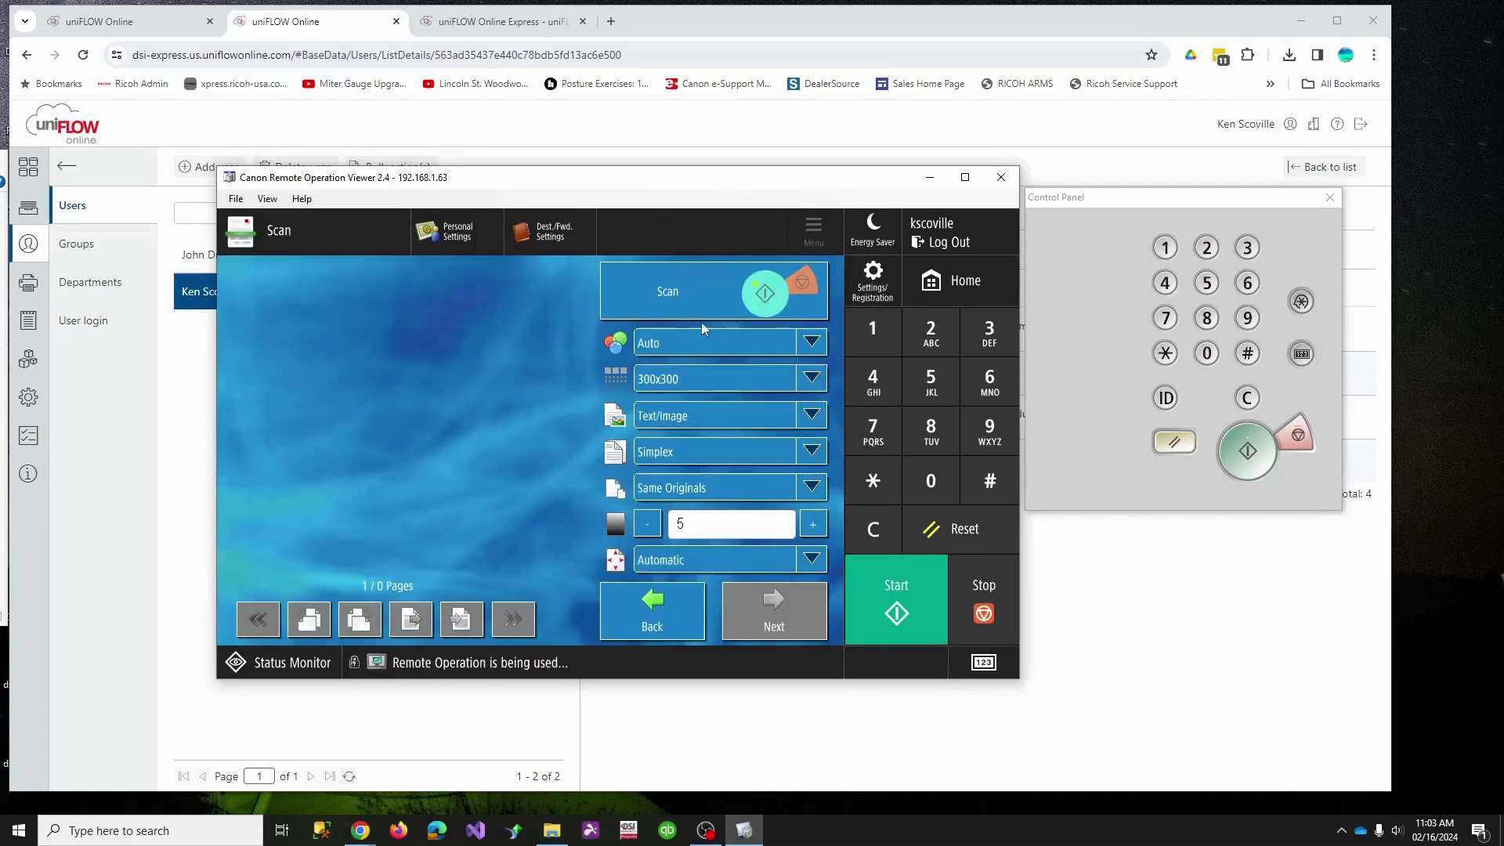
left_click(790, 304)
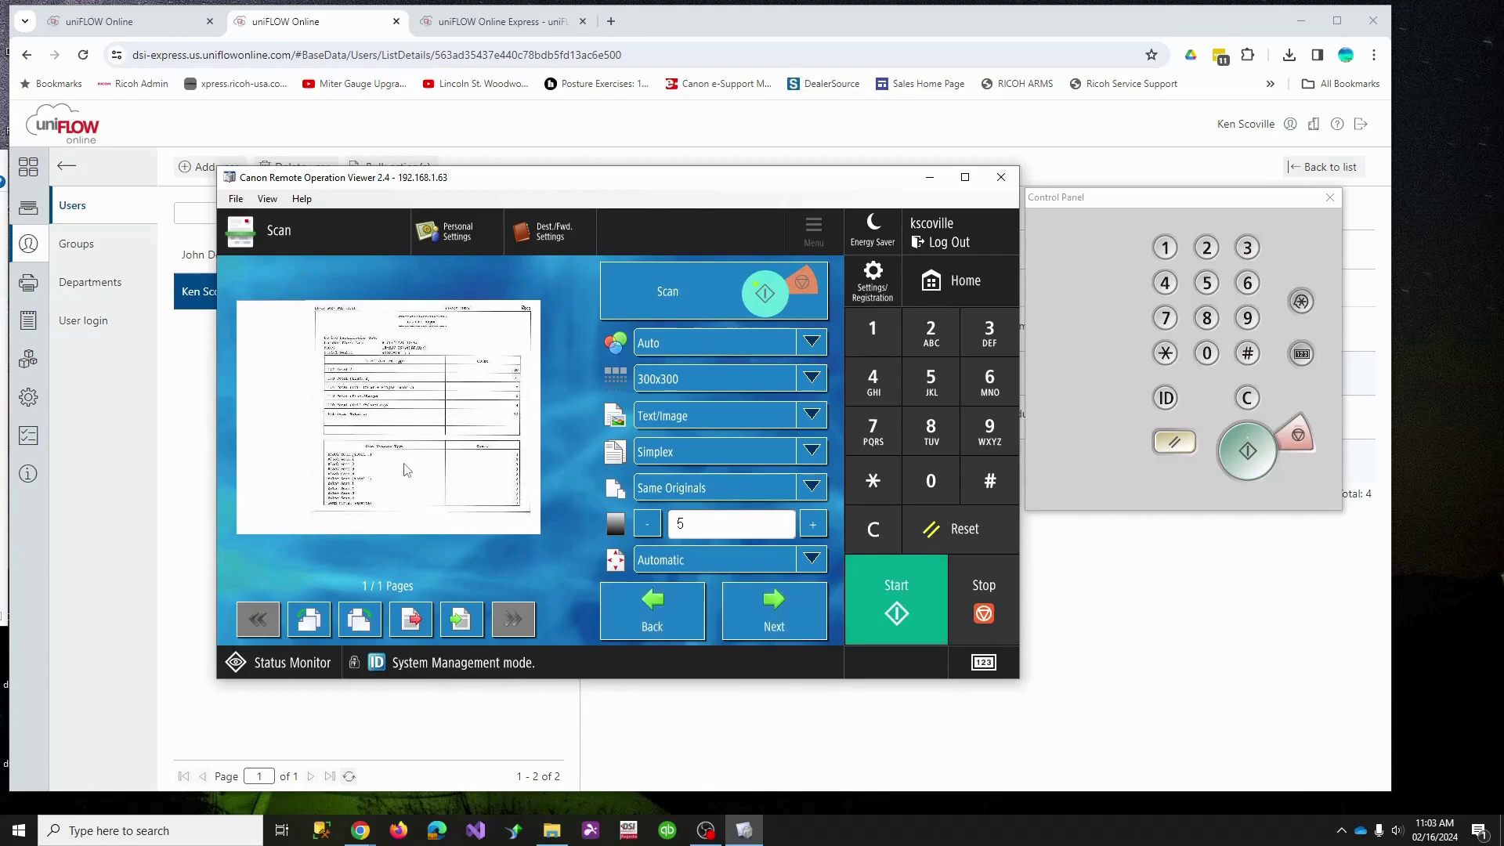
left_click(776, 613)
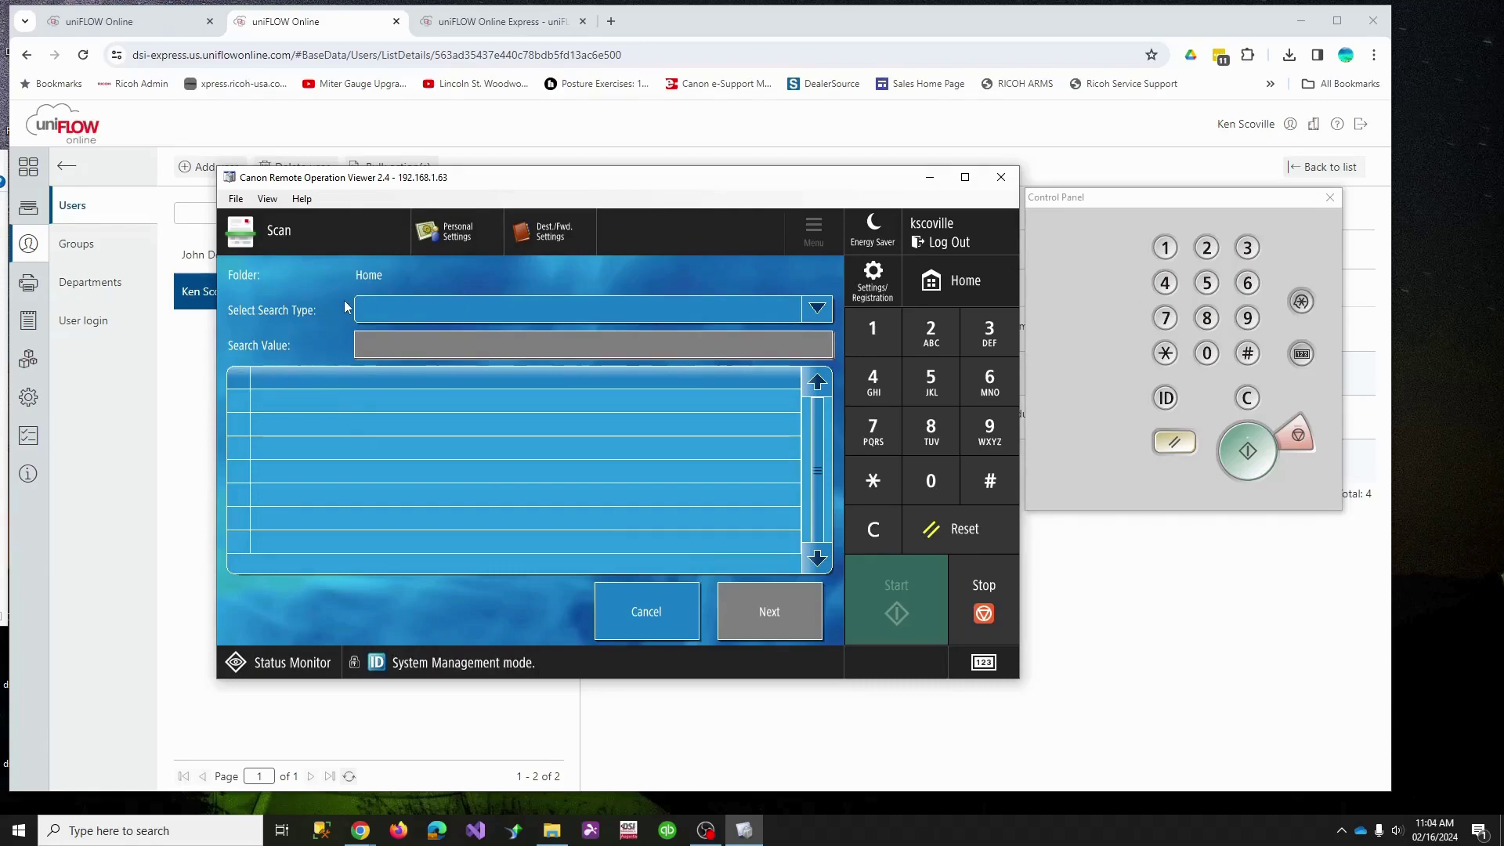
Scroll to the Temp folder in My Drive and send the scan there with its default file name
left_click(820, 561)
left_click(820, 558)
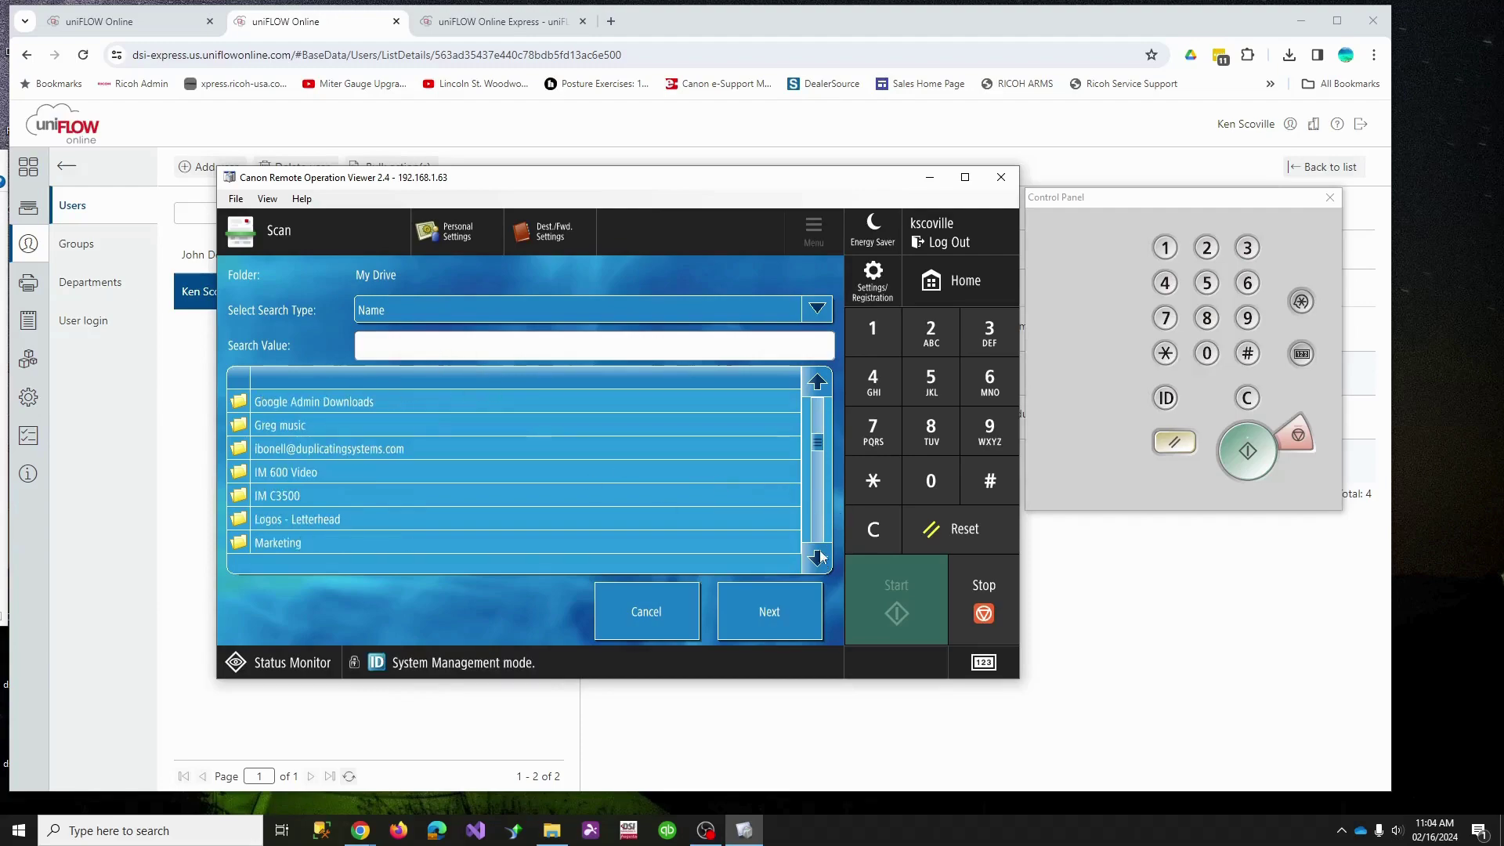
left_click(818, 559)
left_click(818, 560)
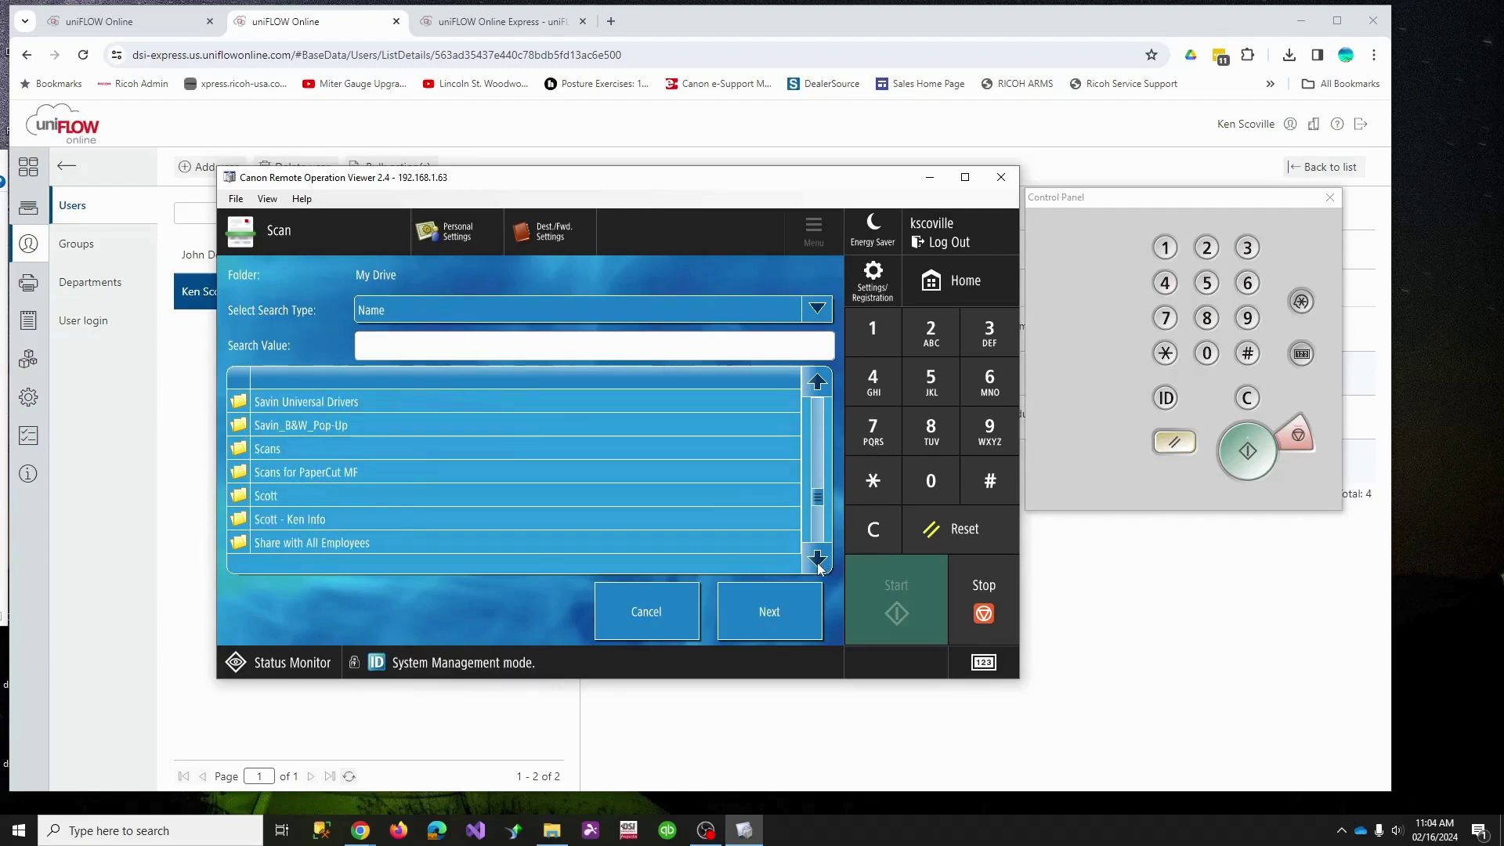
left_click(819, 559)
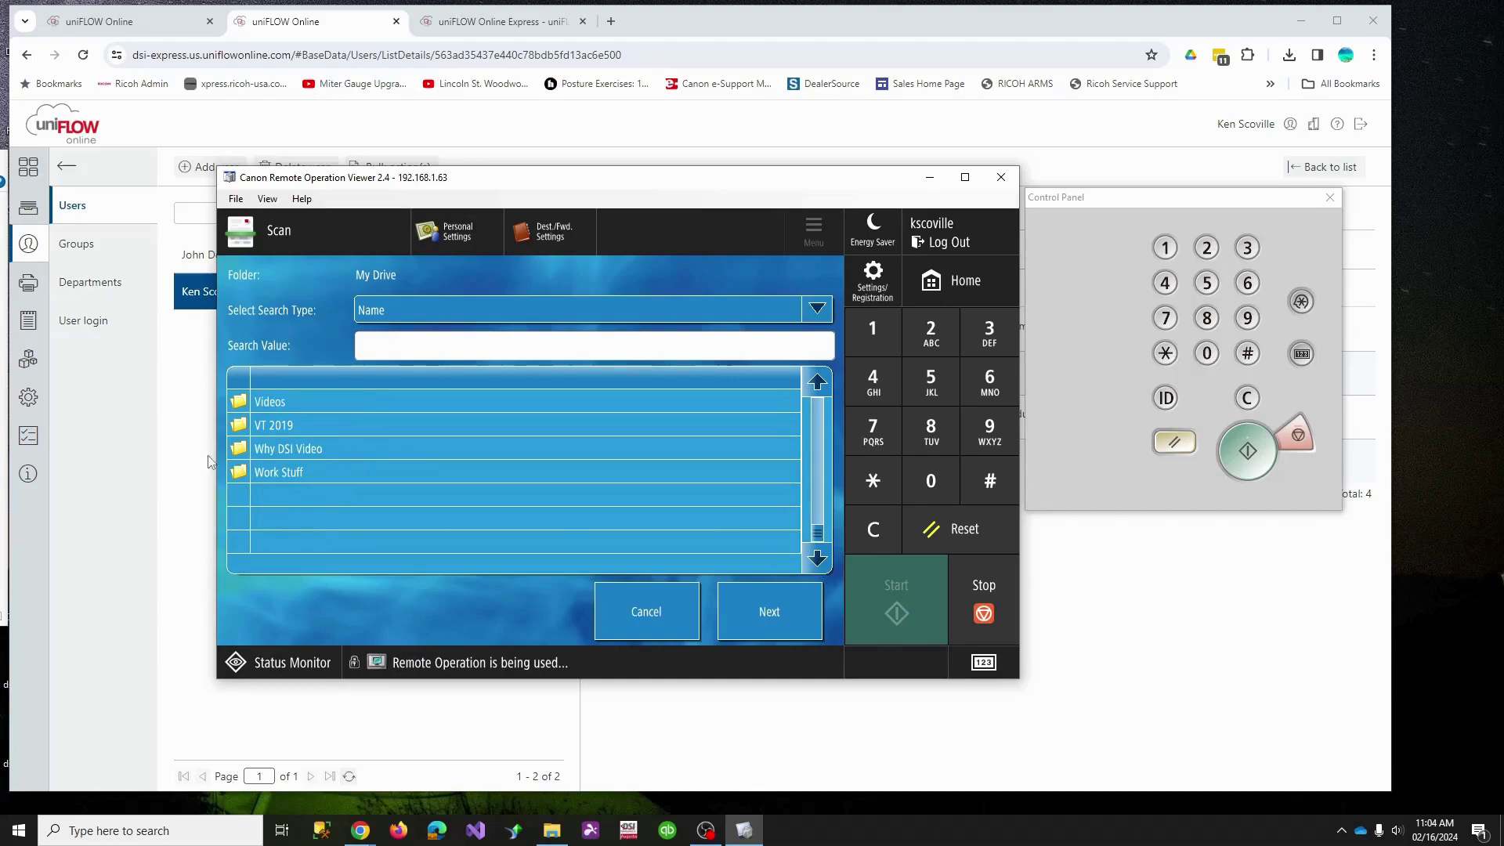
left_click(817, 382)
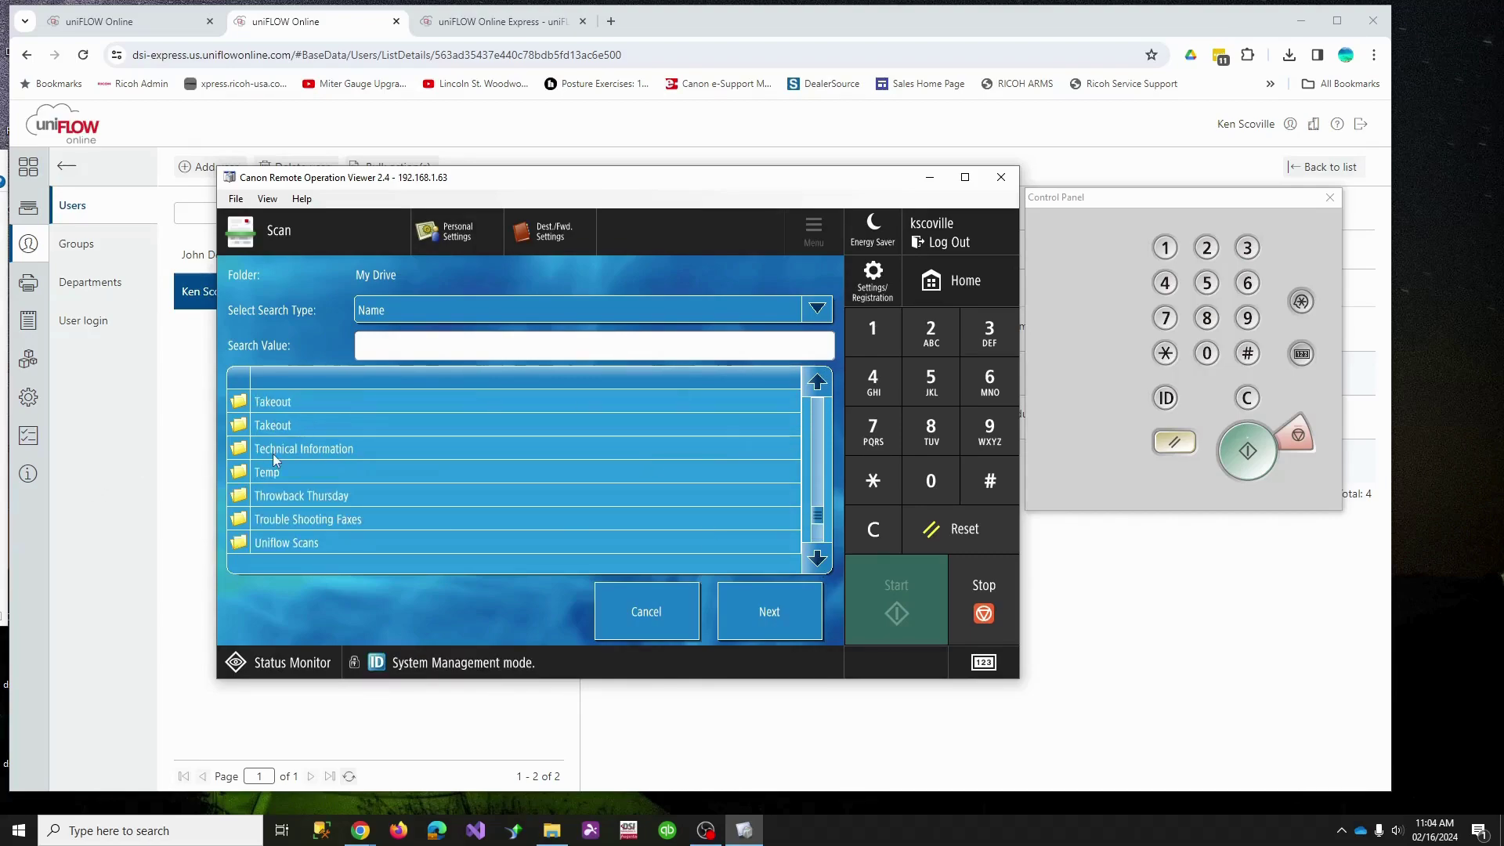
left_click(368, 473)
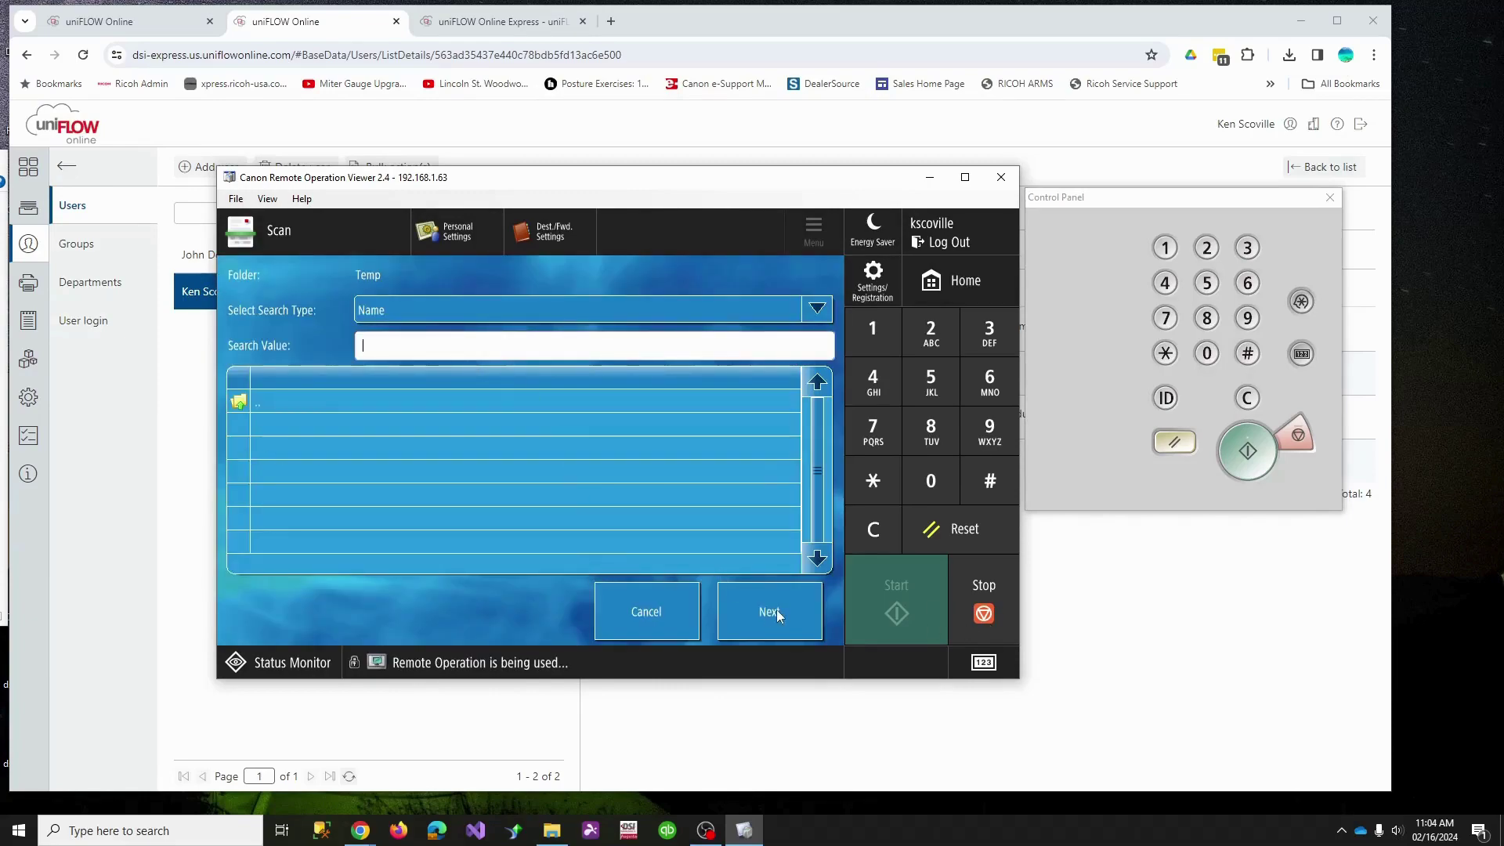
left_click(770, 611)
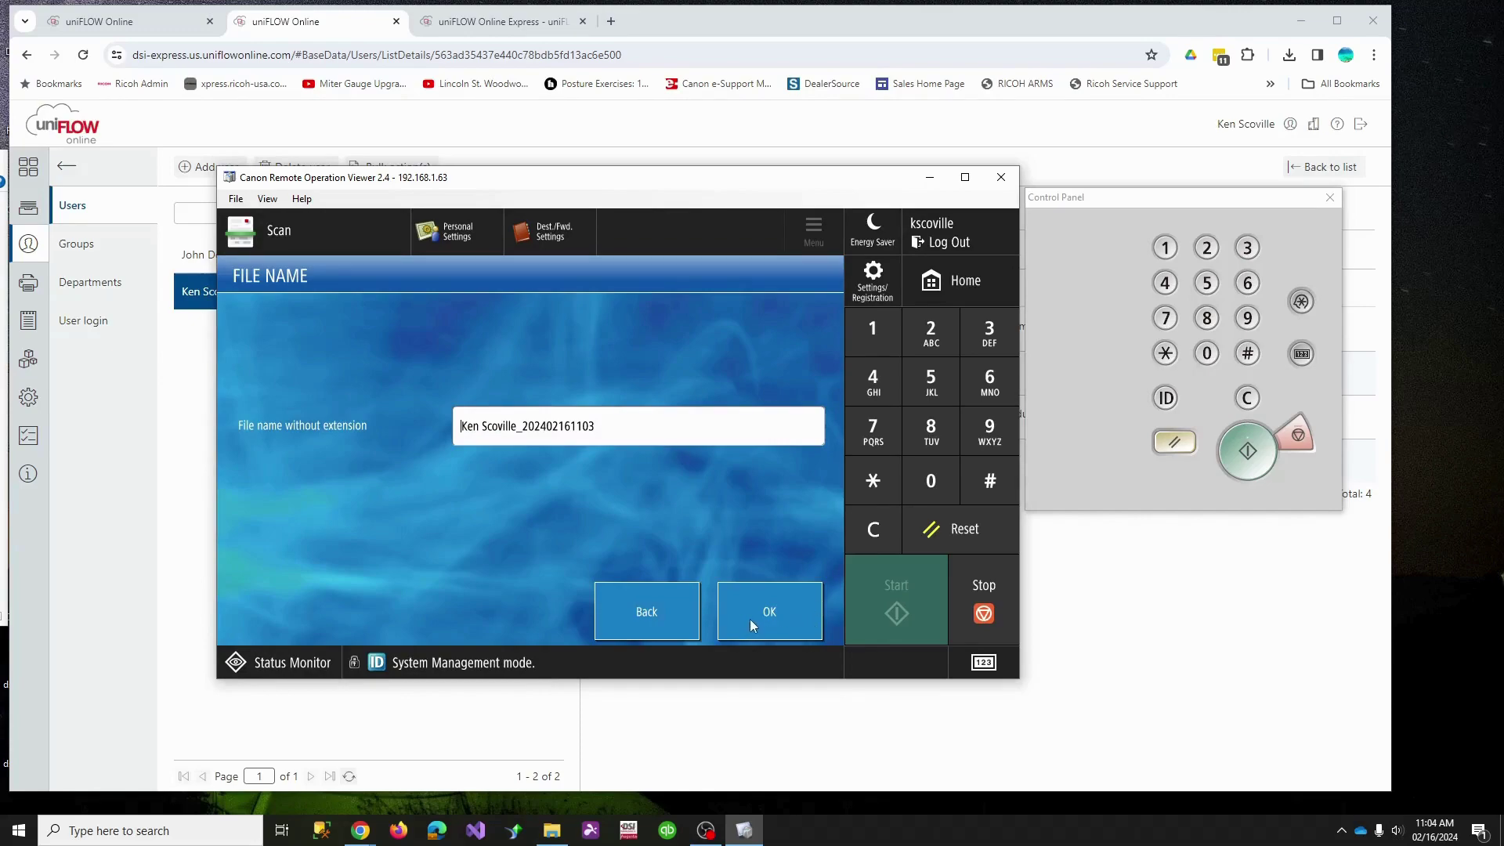
left_click(774, 609)
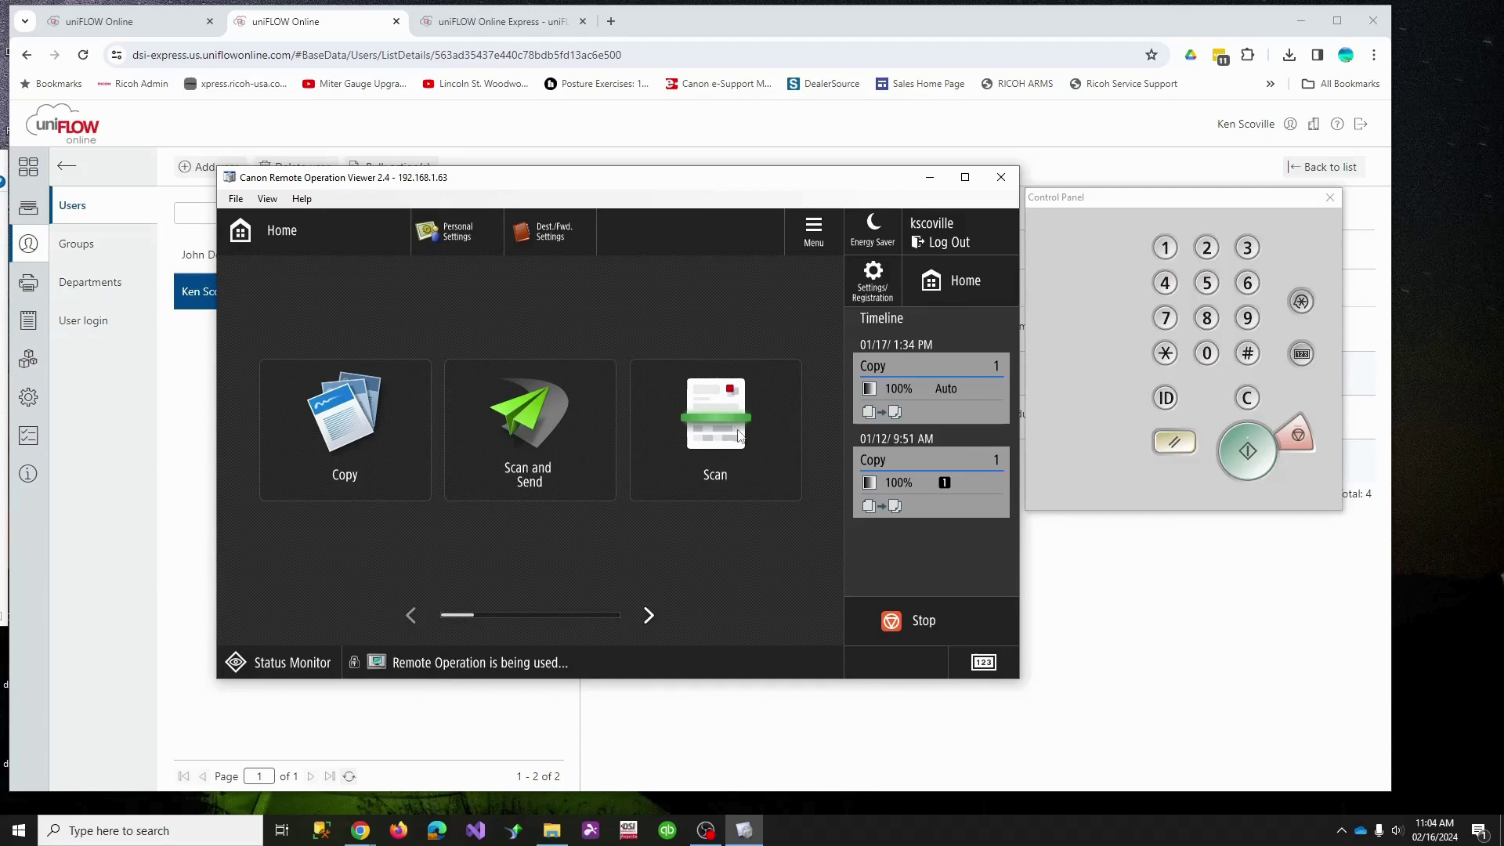
Log out of the copier and open the User summary report filtered to the demo user
left_click(942, 237)
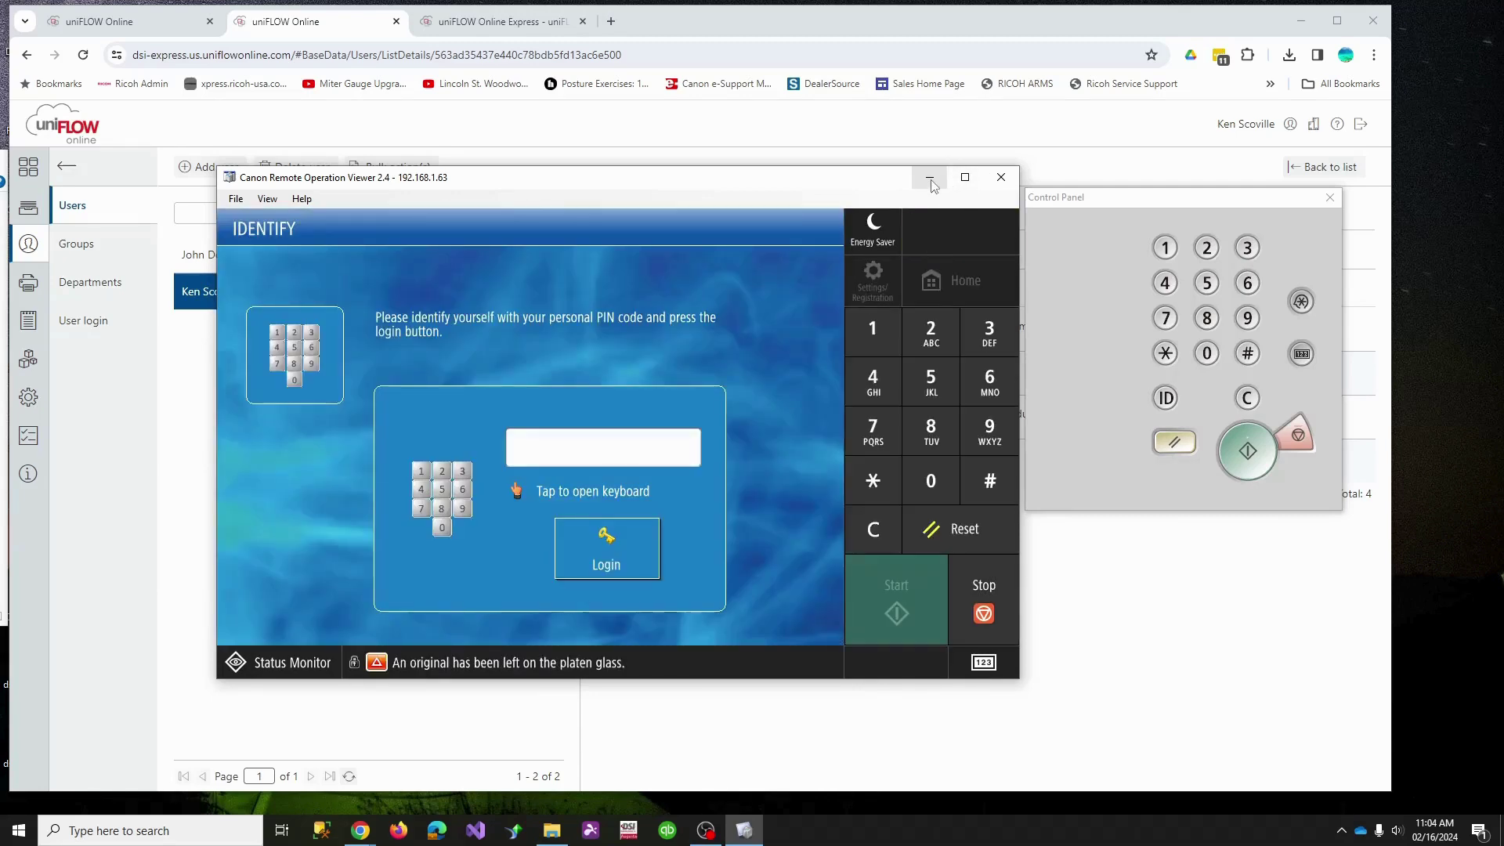
left_click(124, 433)
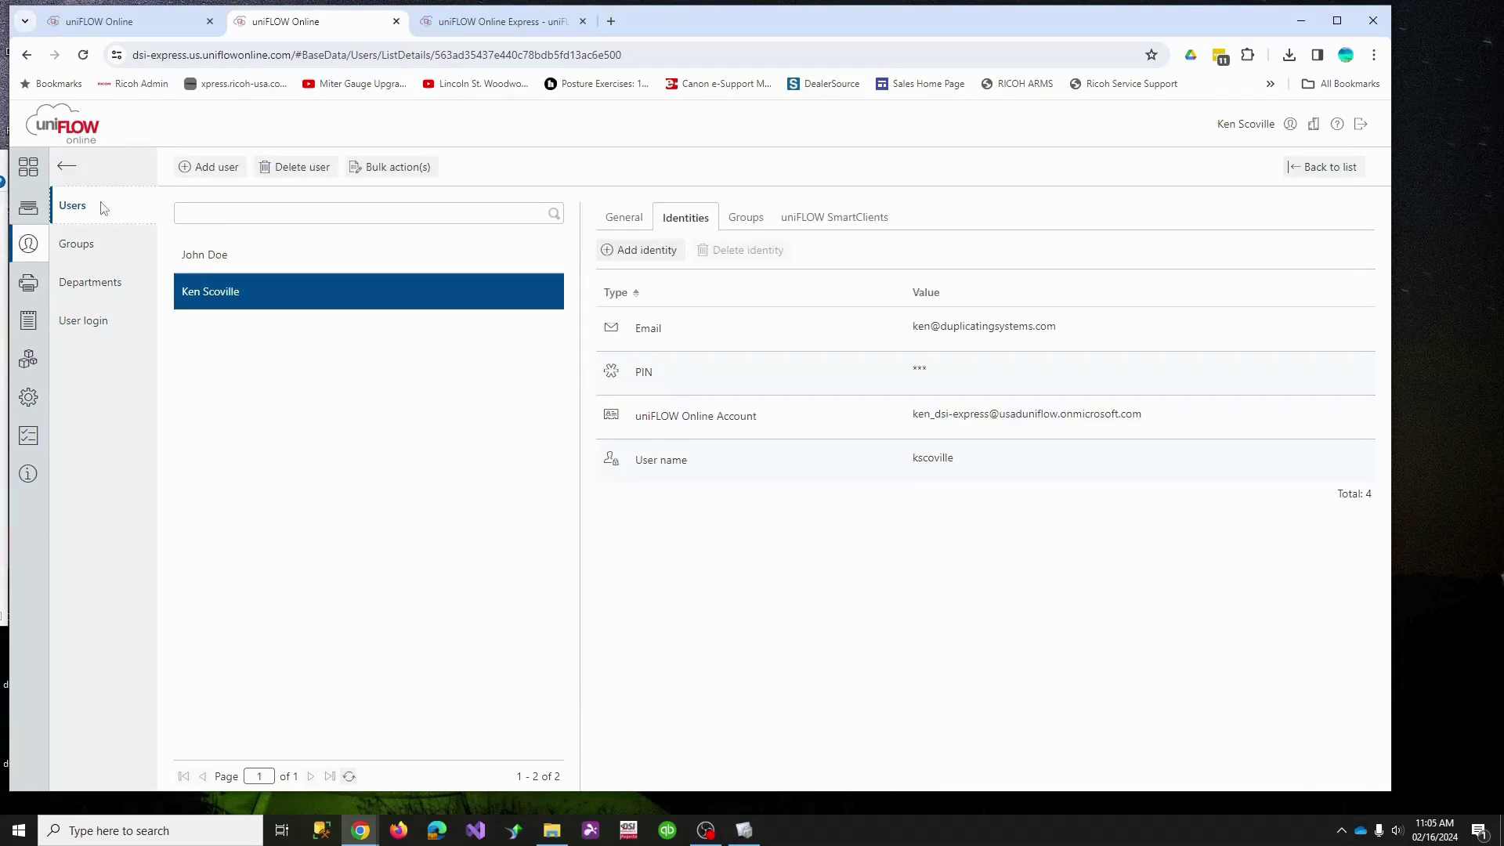
left_click(27, 327)
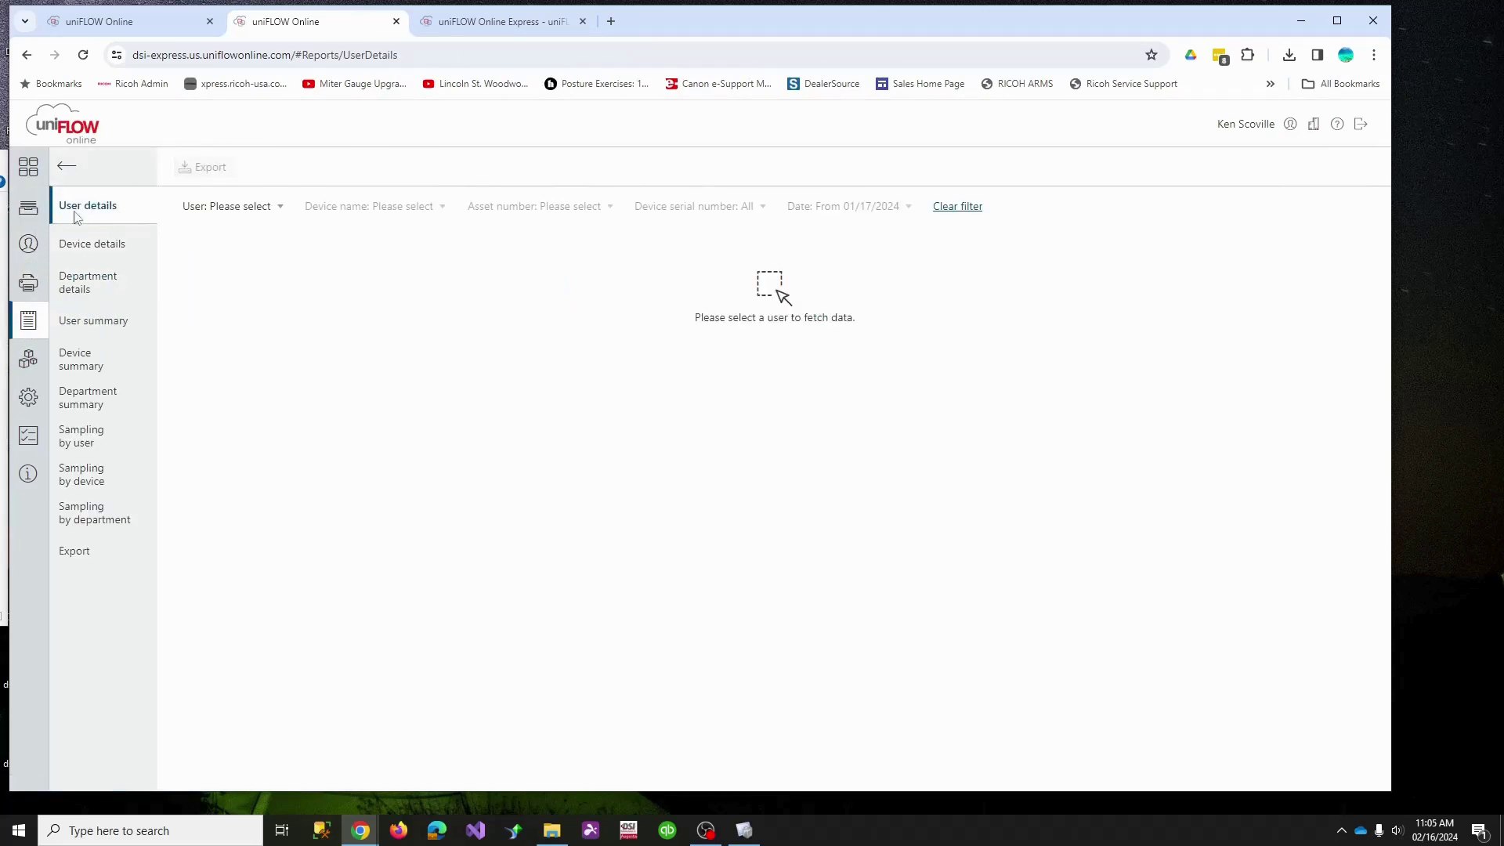
left_click(266, 207)
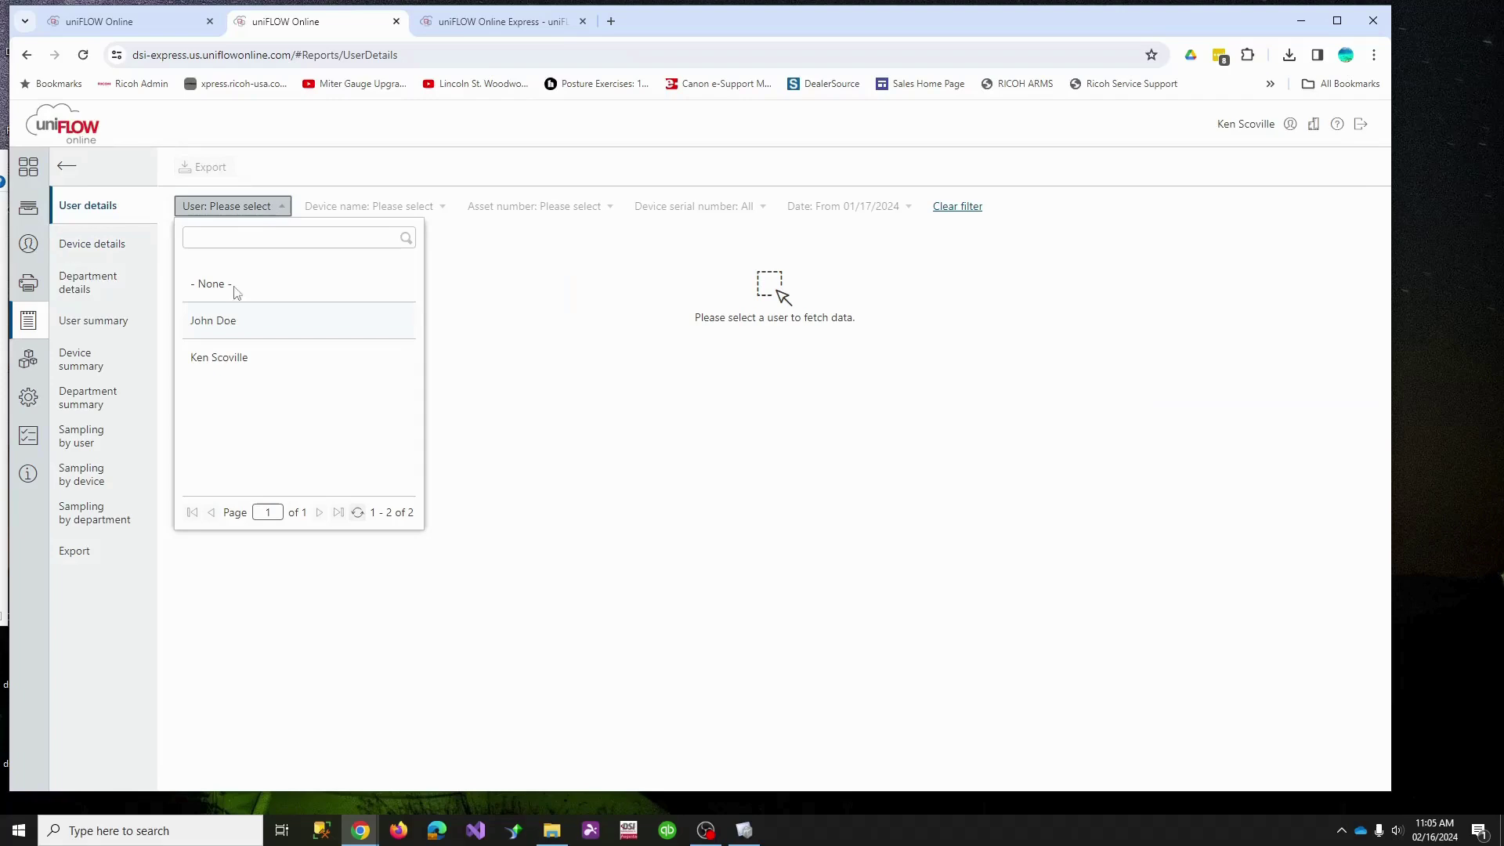
left_click(227, 358)
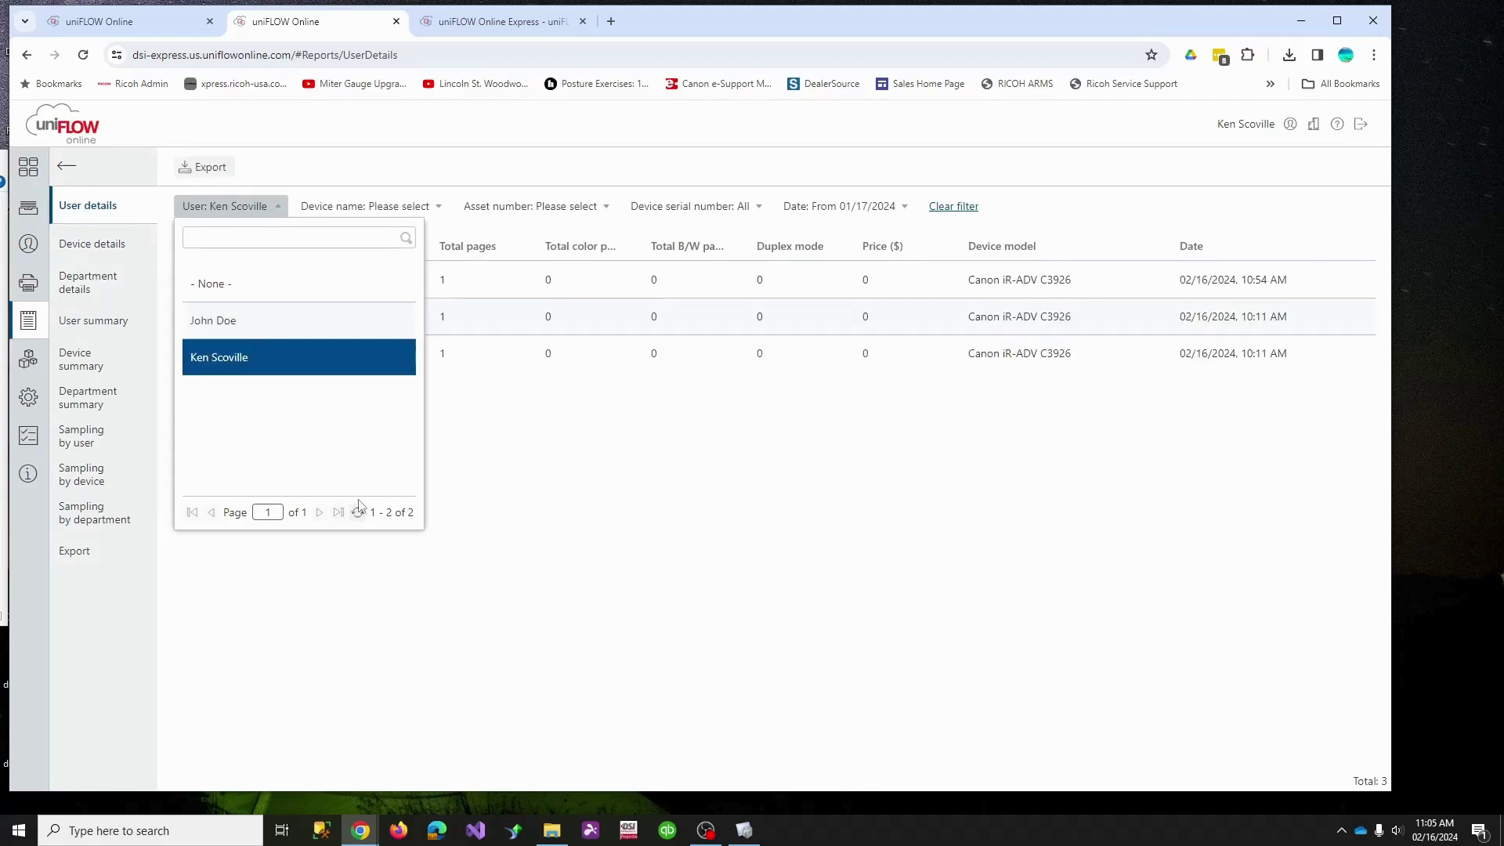
left_click(764, 515)
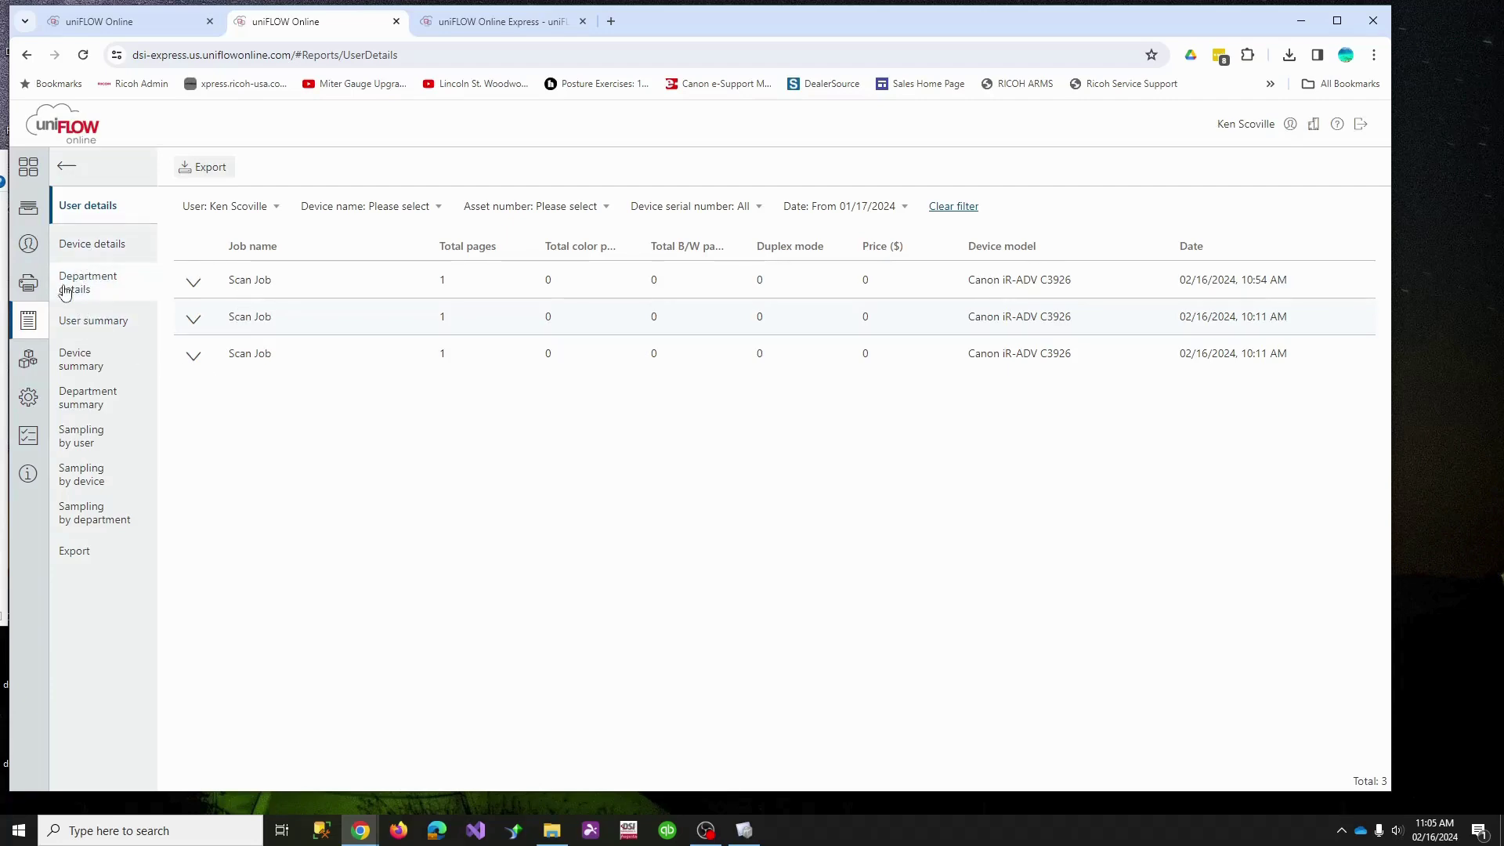
left_click(91, 323)
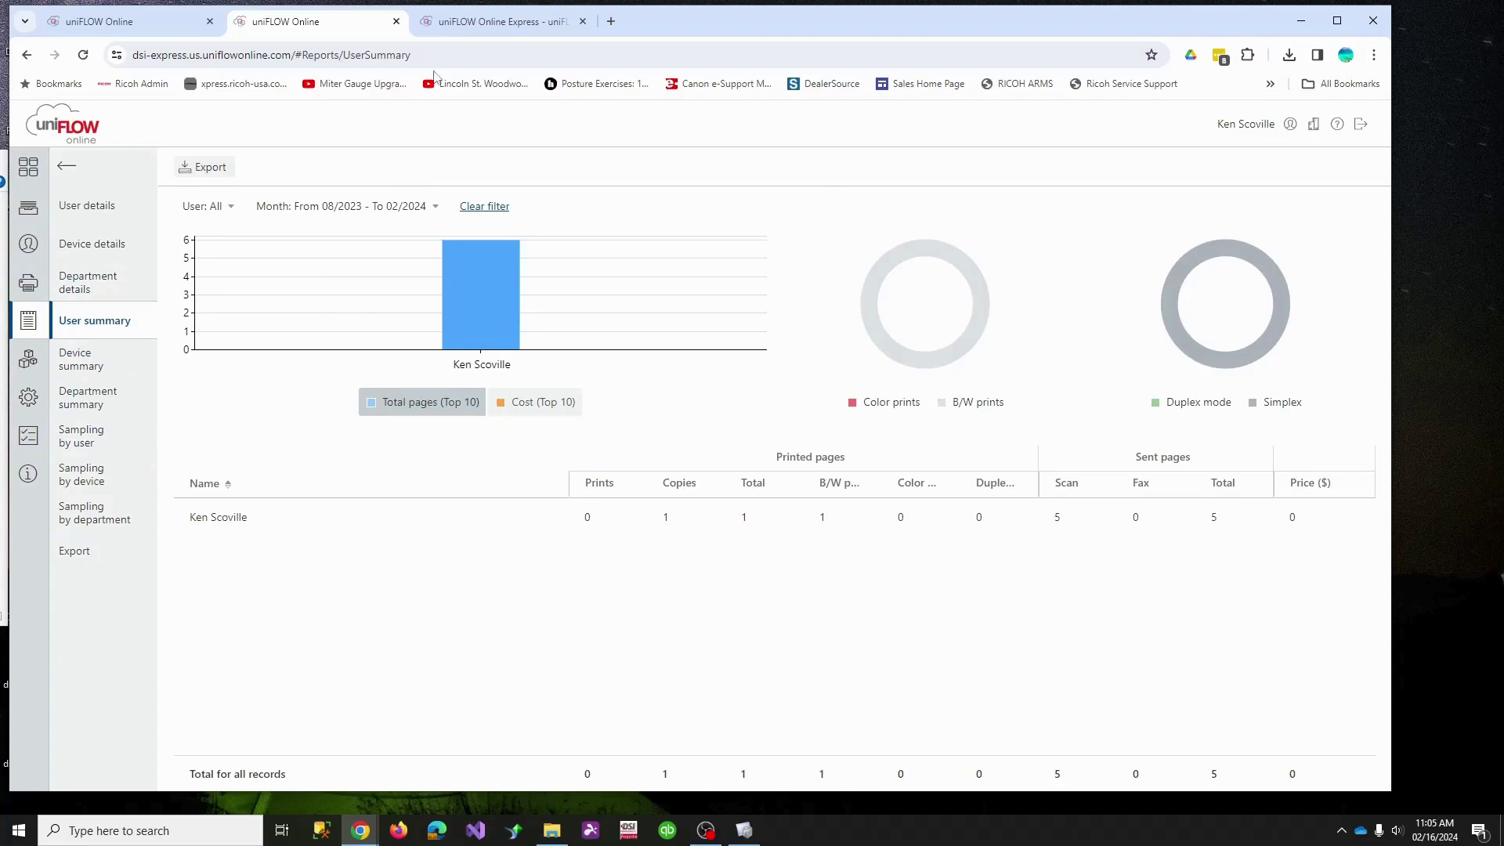
left_click(501, 21)
scroll(593, 413, "down", 4)
scroll(592, 414, "down", 15)
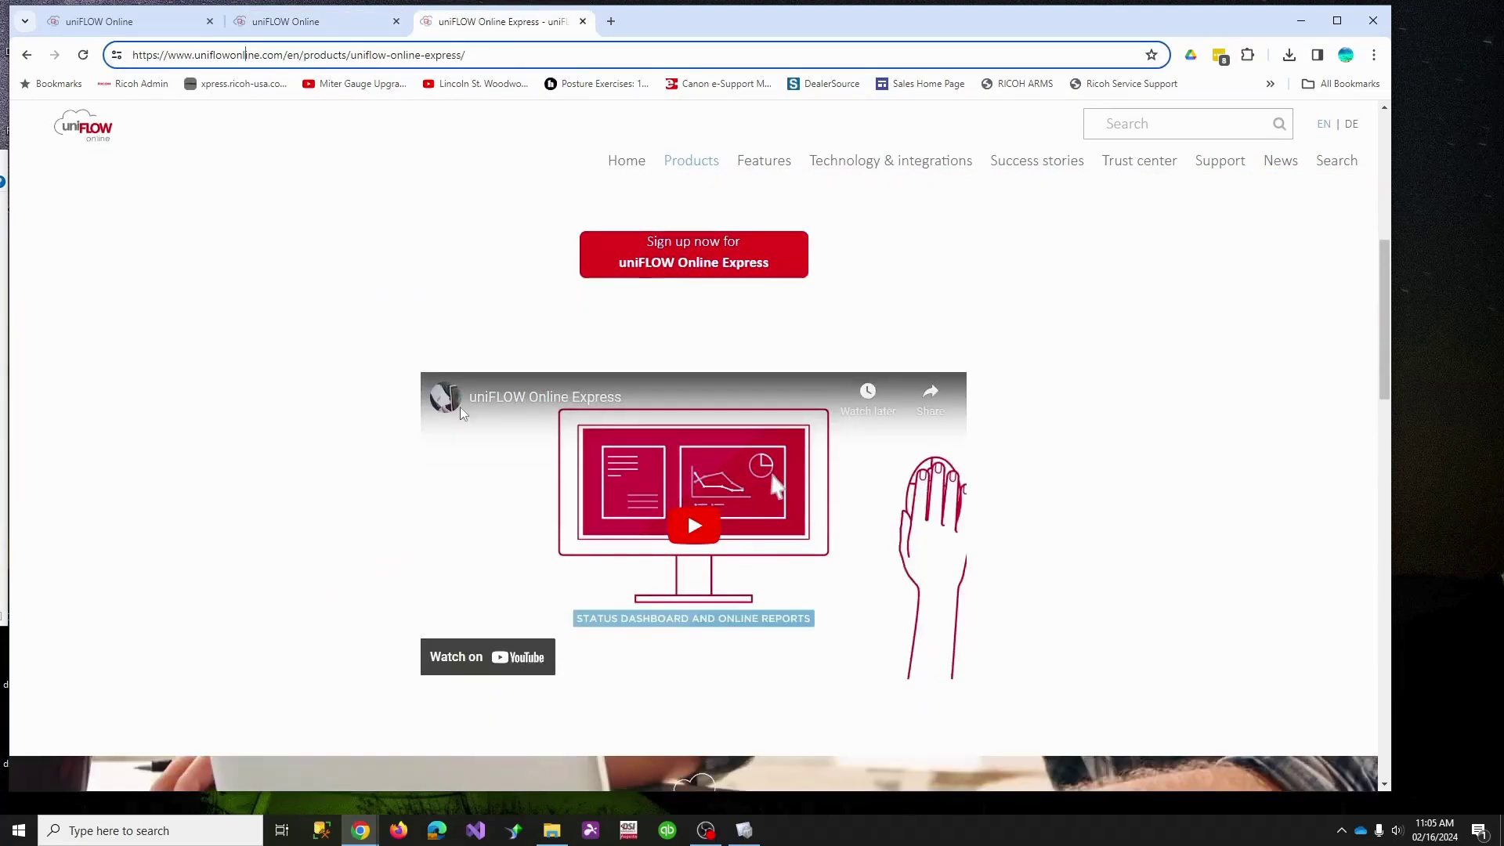
scroll(357, 415, "down", 1)
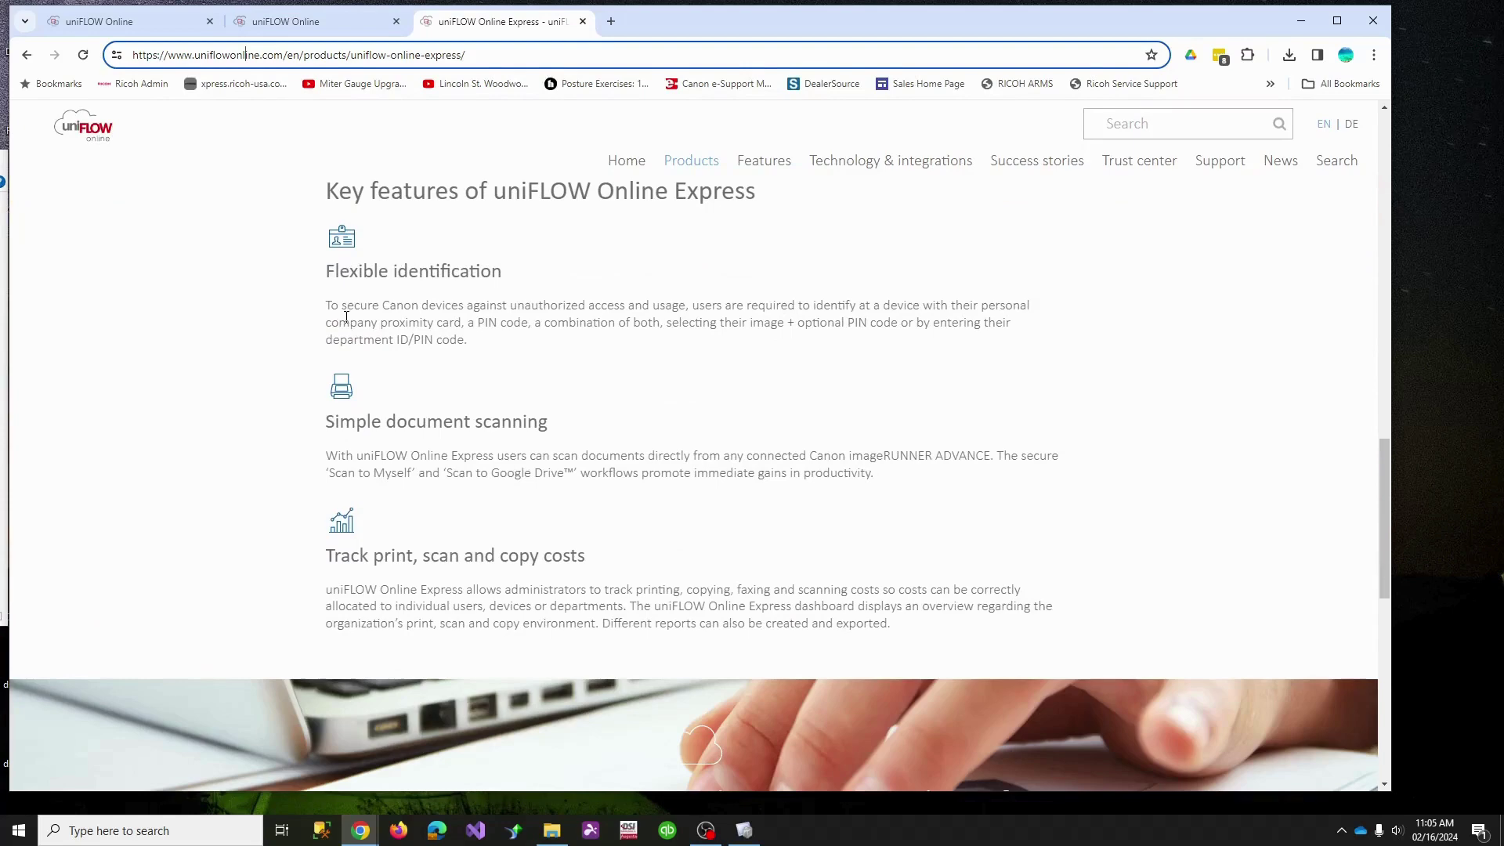
left_click_drag(692, 309, 1158, 312)
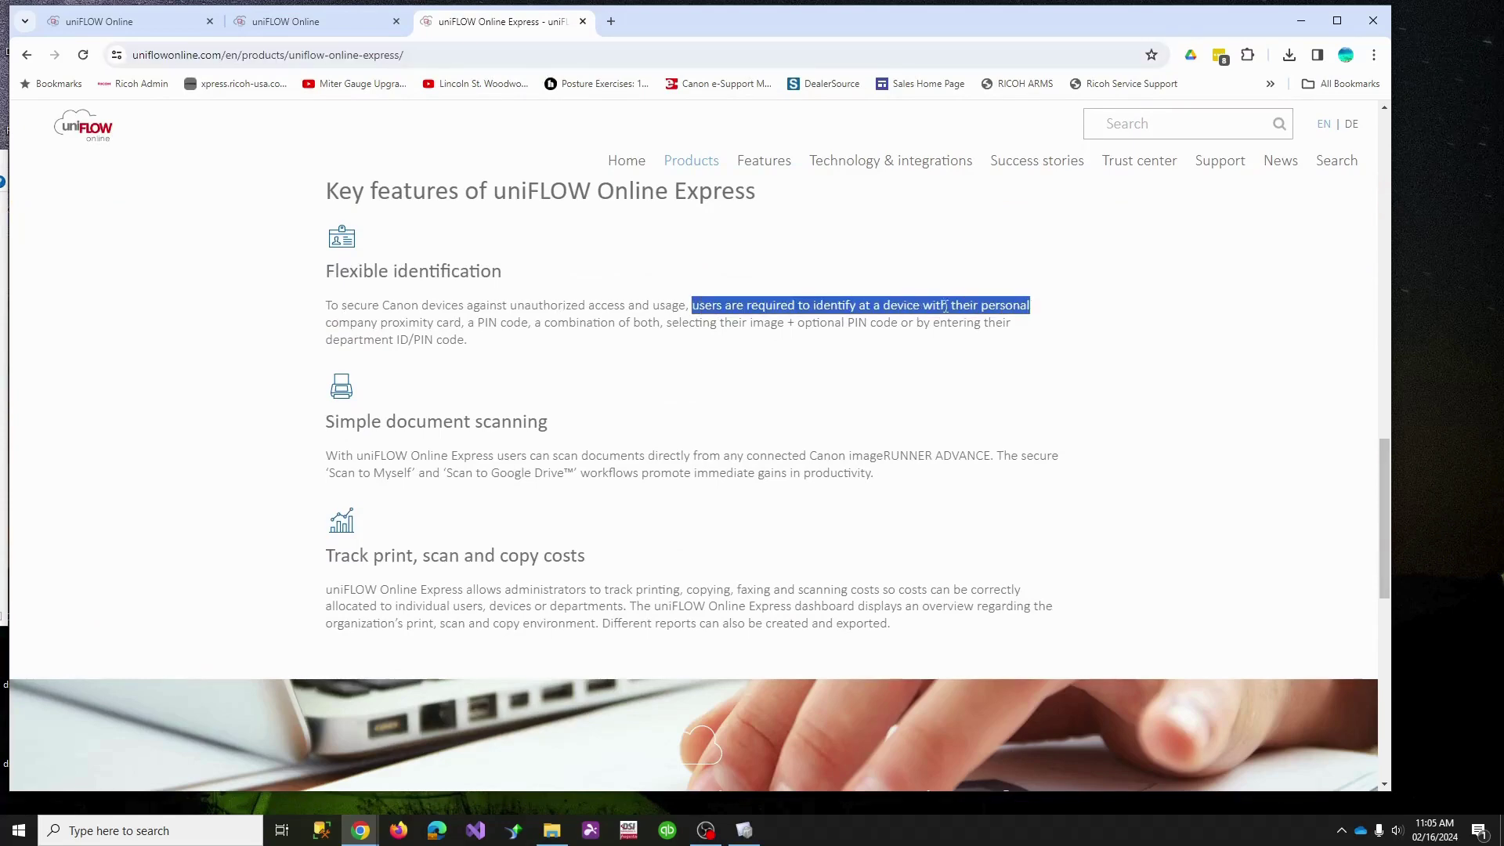
left_click(741, 835)
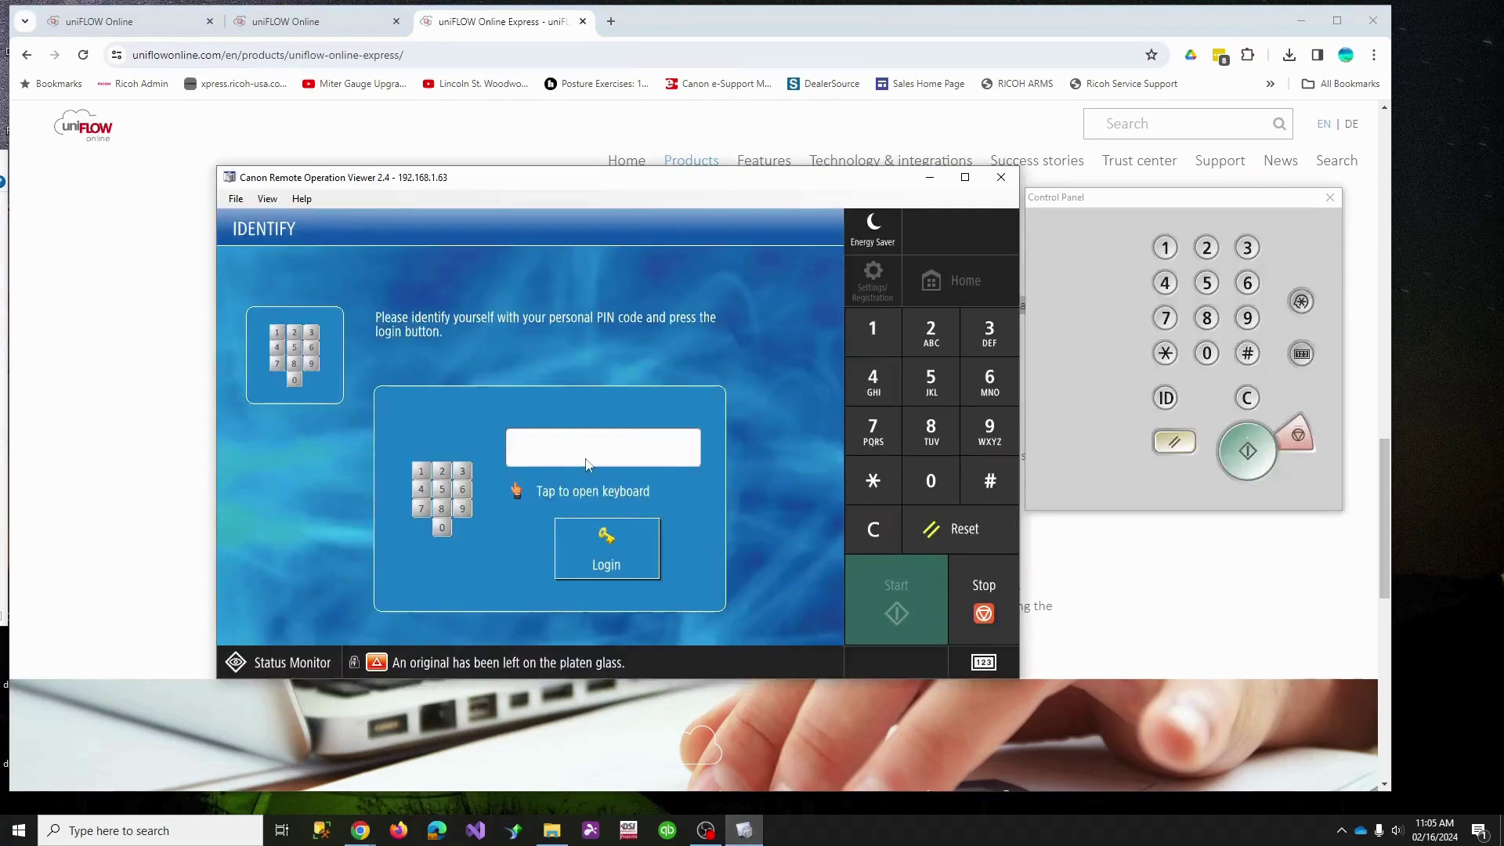
left_click(144, 149)
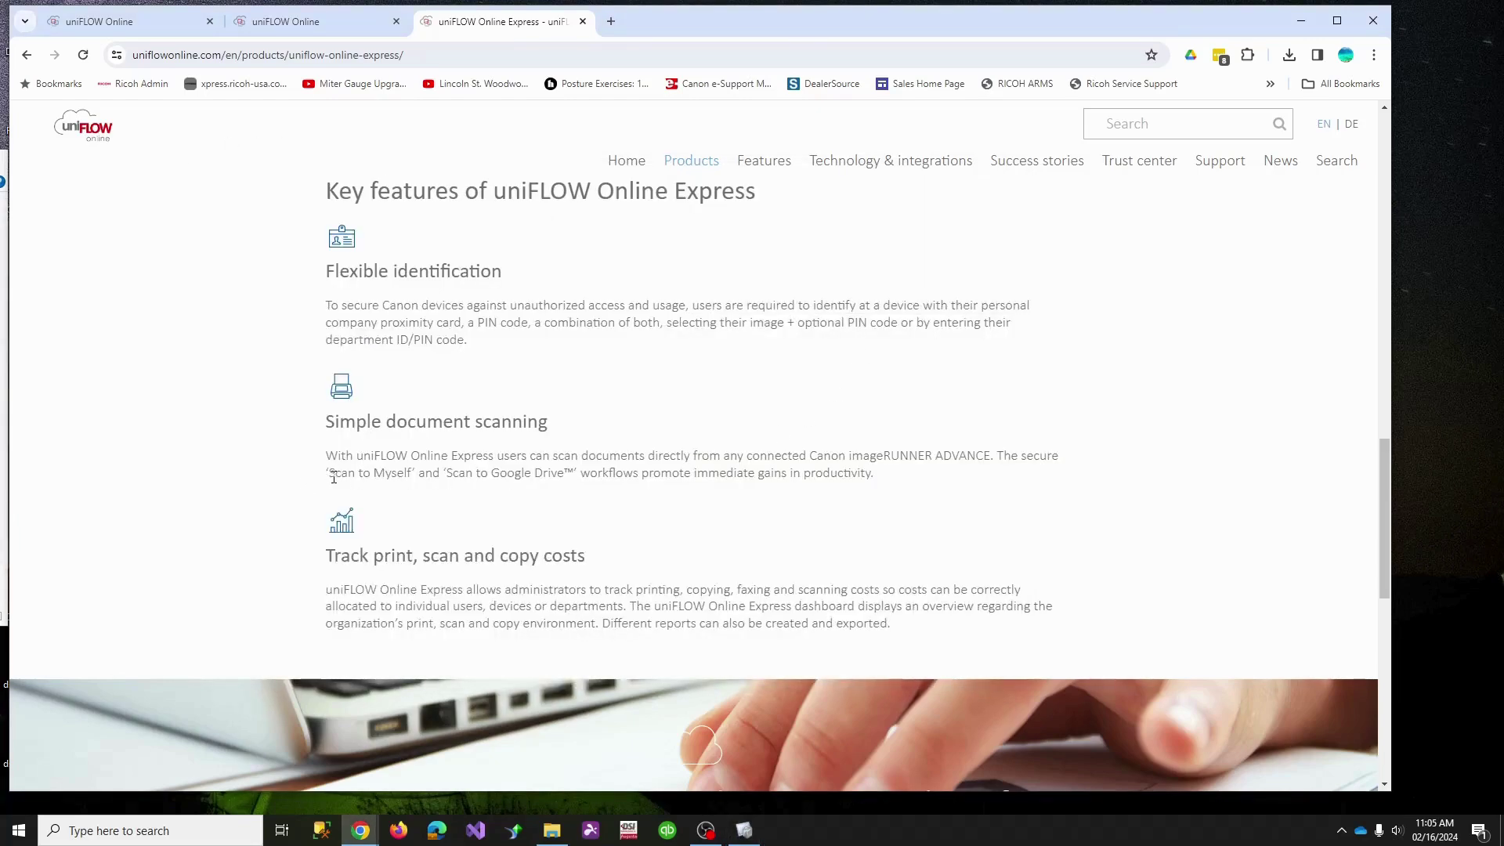
left_click_drag(325, 473, 579, 474)
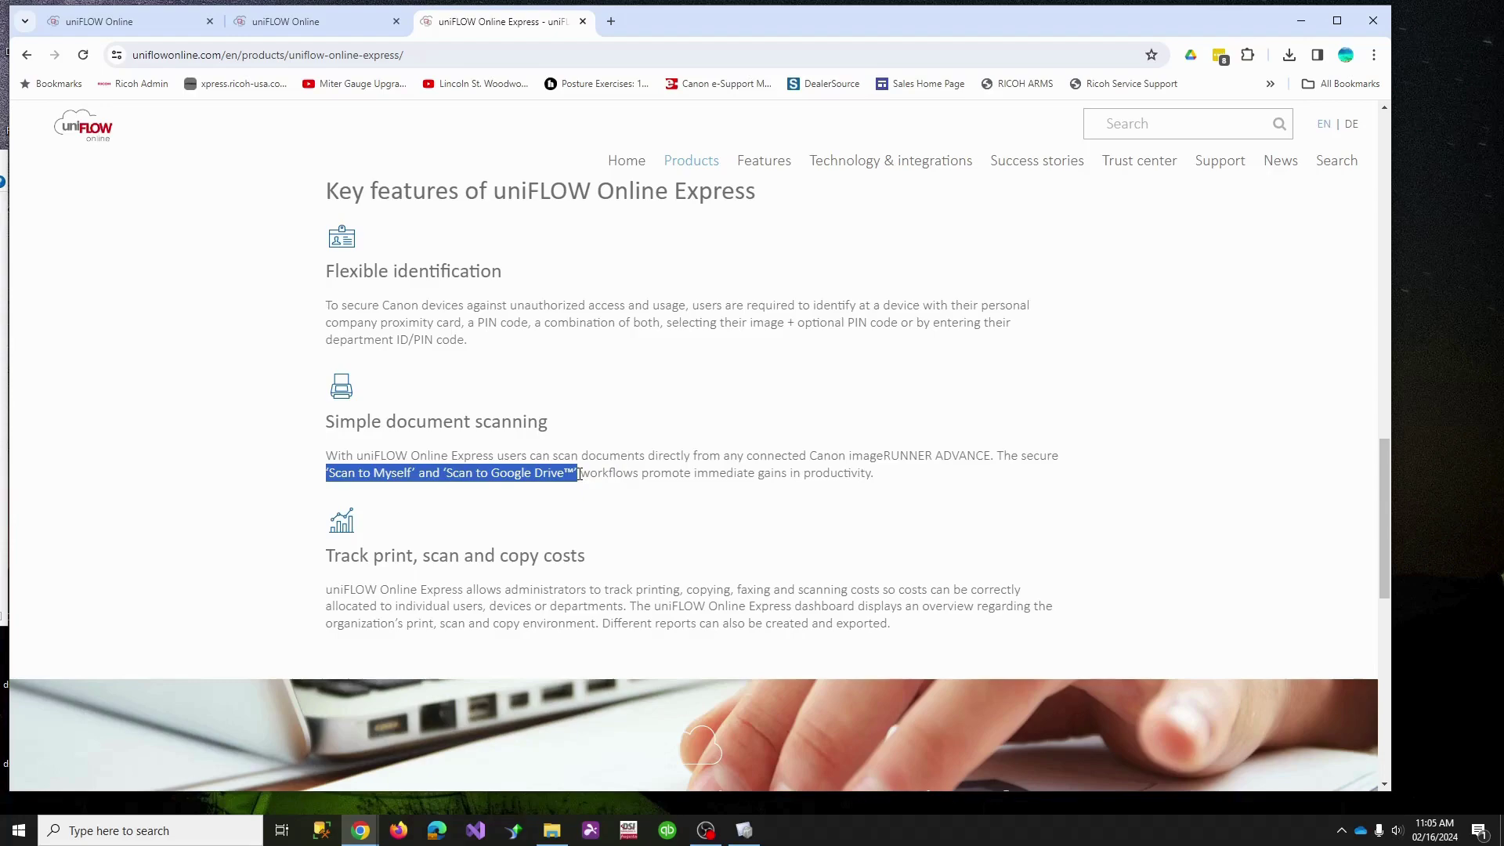
scroll(463, 528, "down", 2)
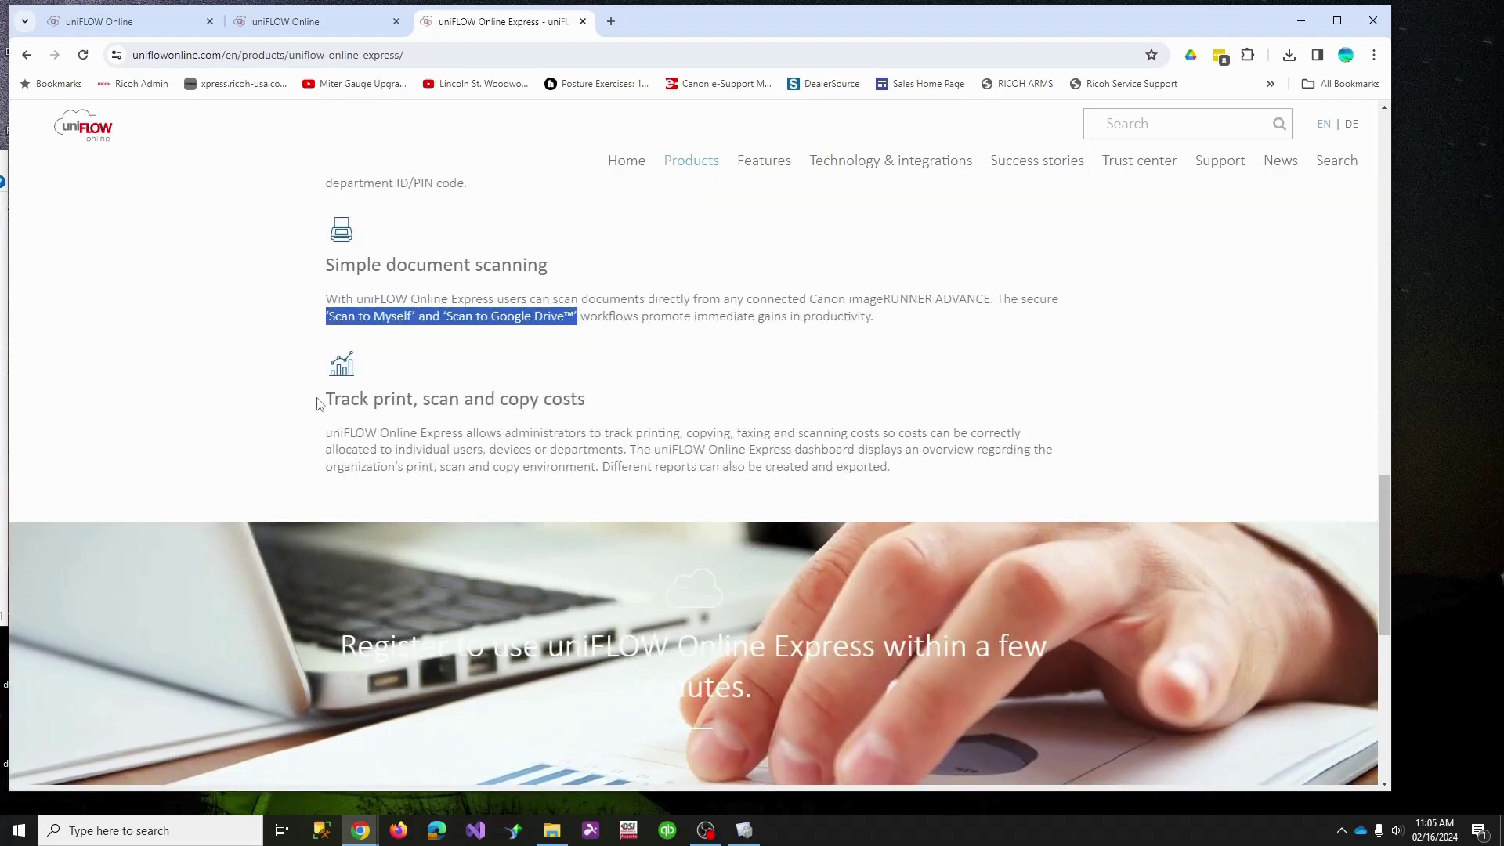
left_click_drag(319, 400, 1148, 492)
left_click(819, 482)
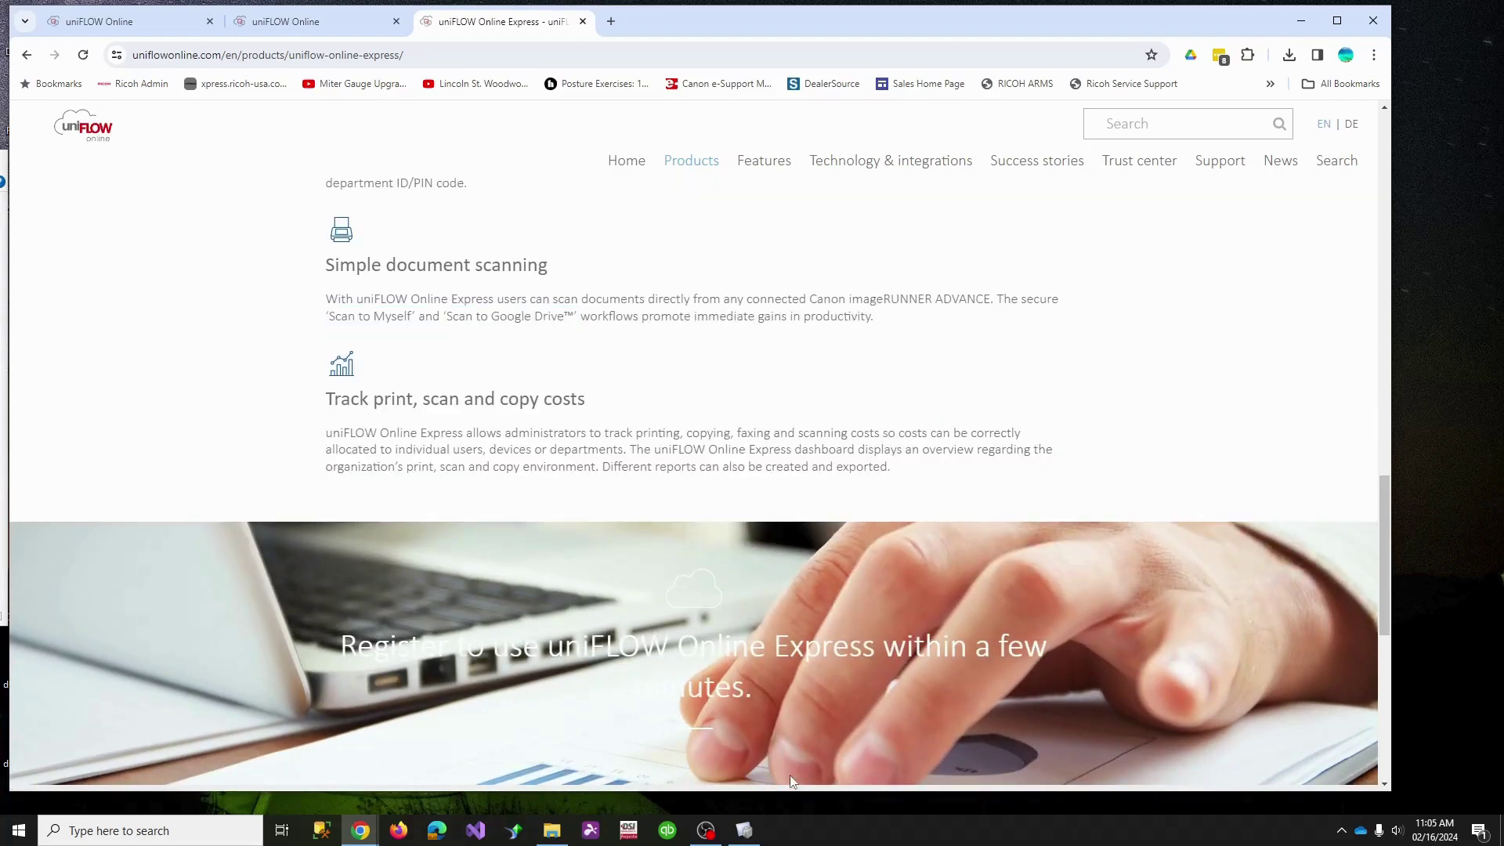
left_click(745, 830)
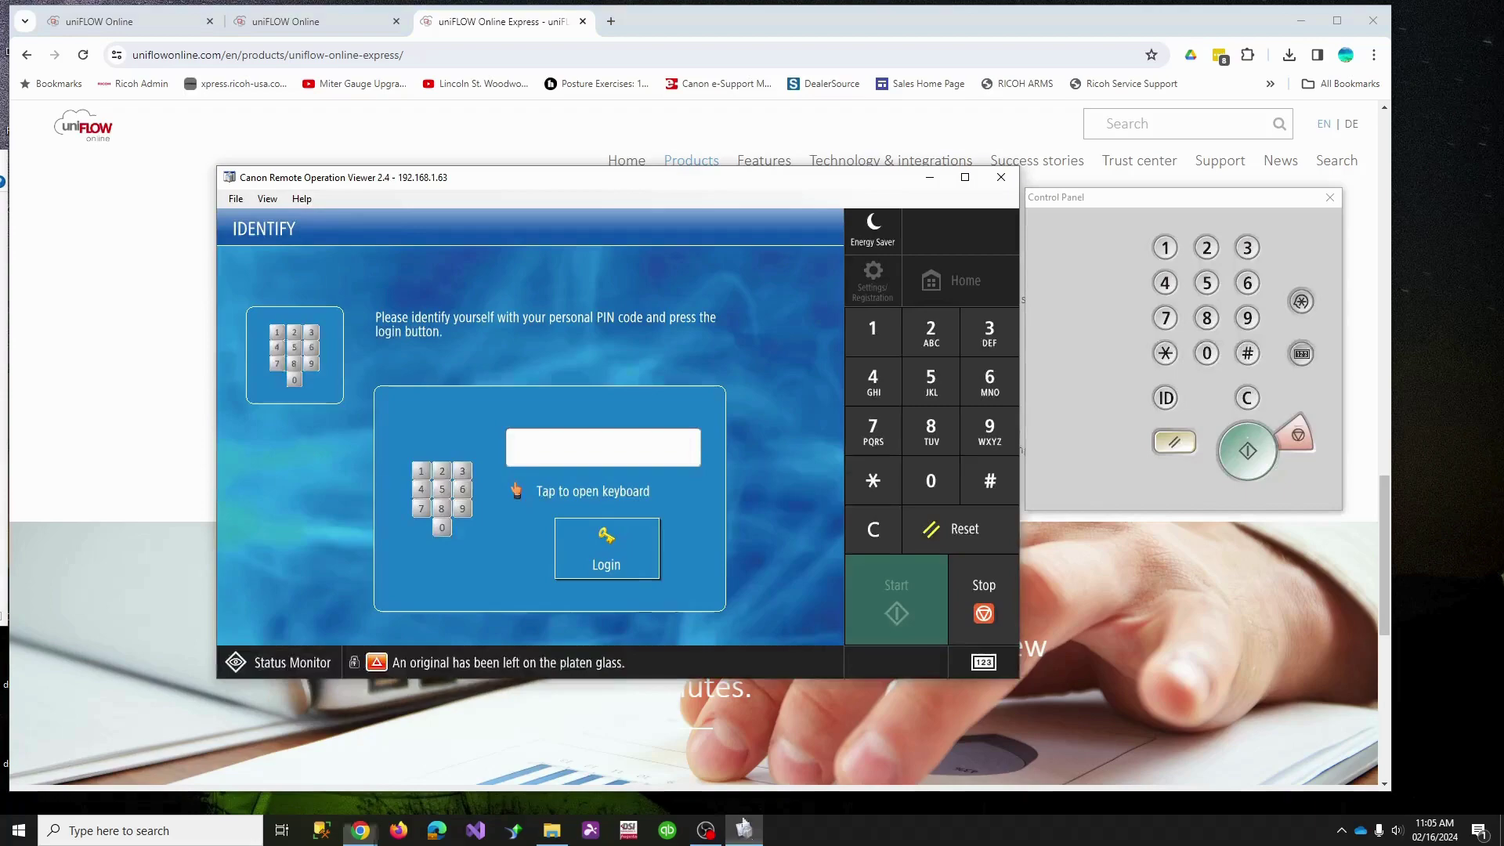
left_click(141, 218)
In the admin page, view the devices list, then the Users list with its two entries
left_click(311, 22)
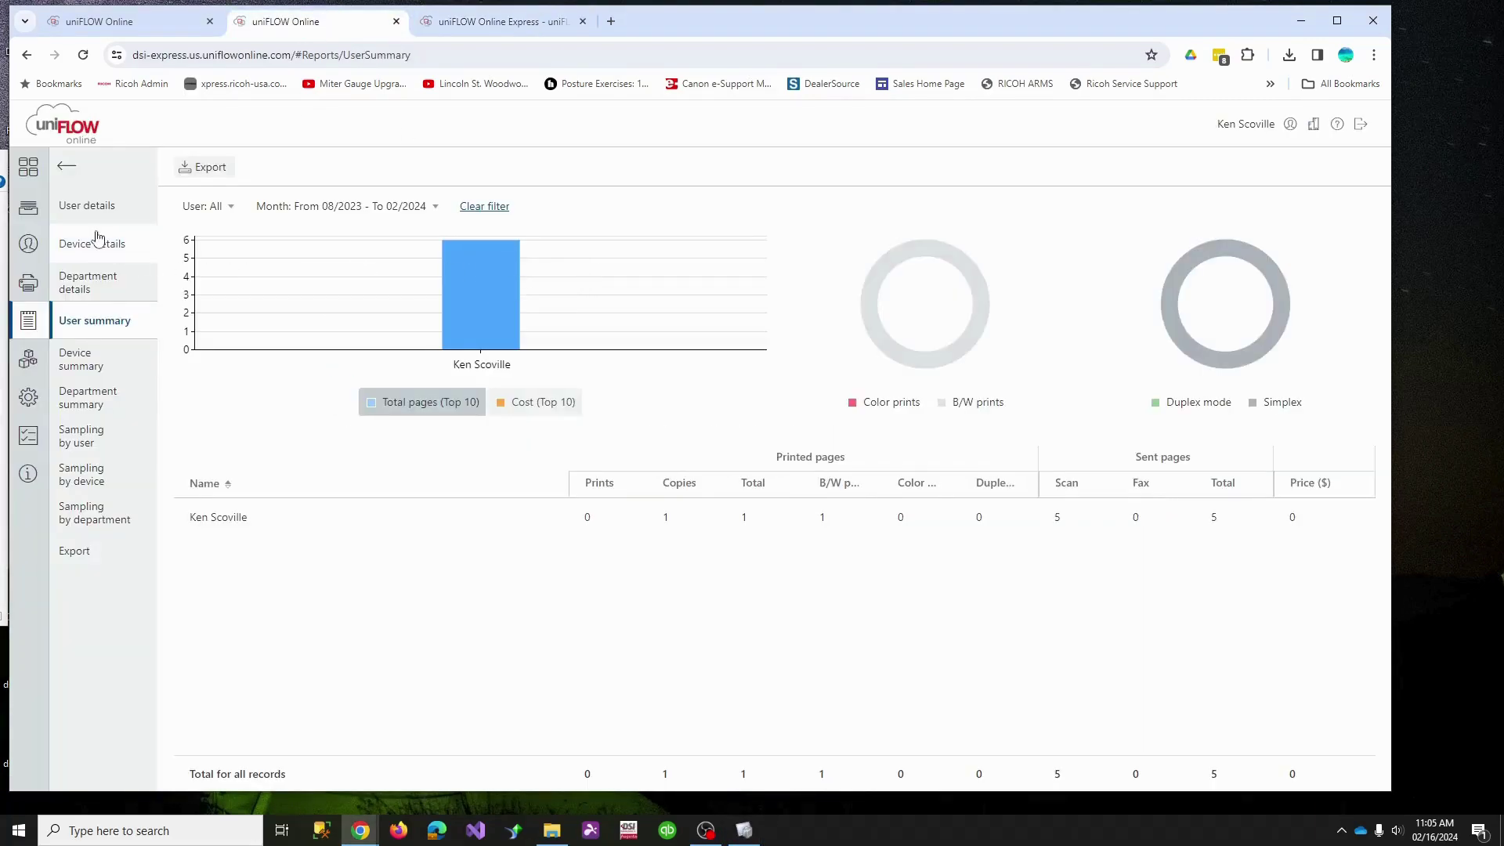
left_click(33, 284)
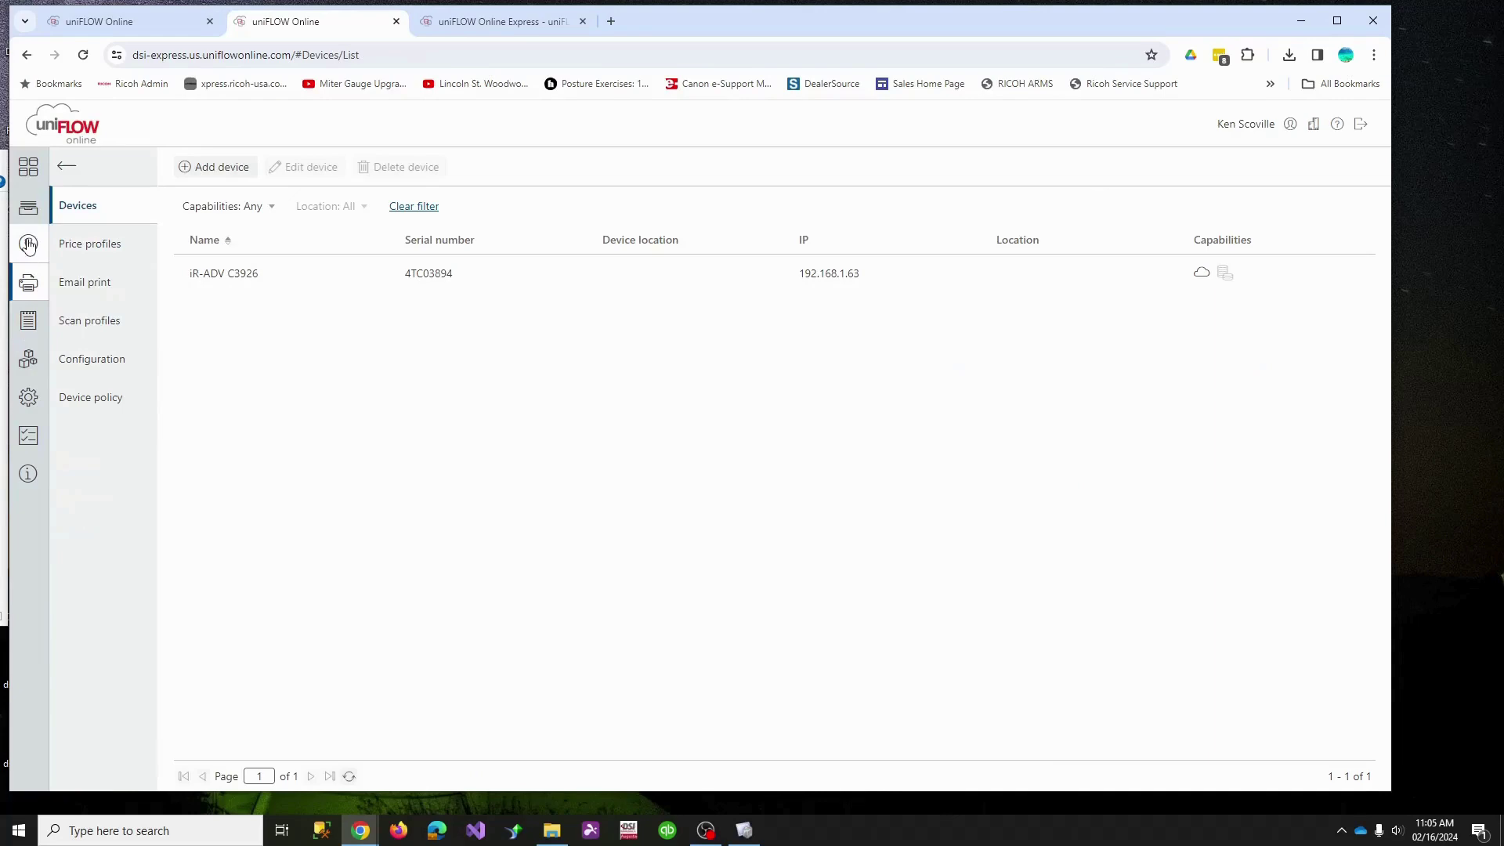
left_click(28, 243)
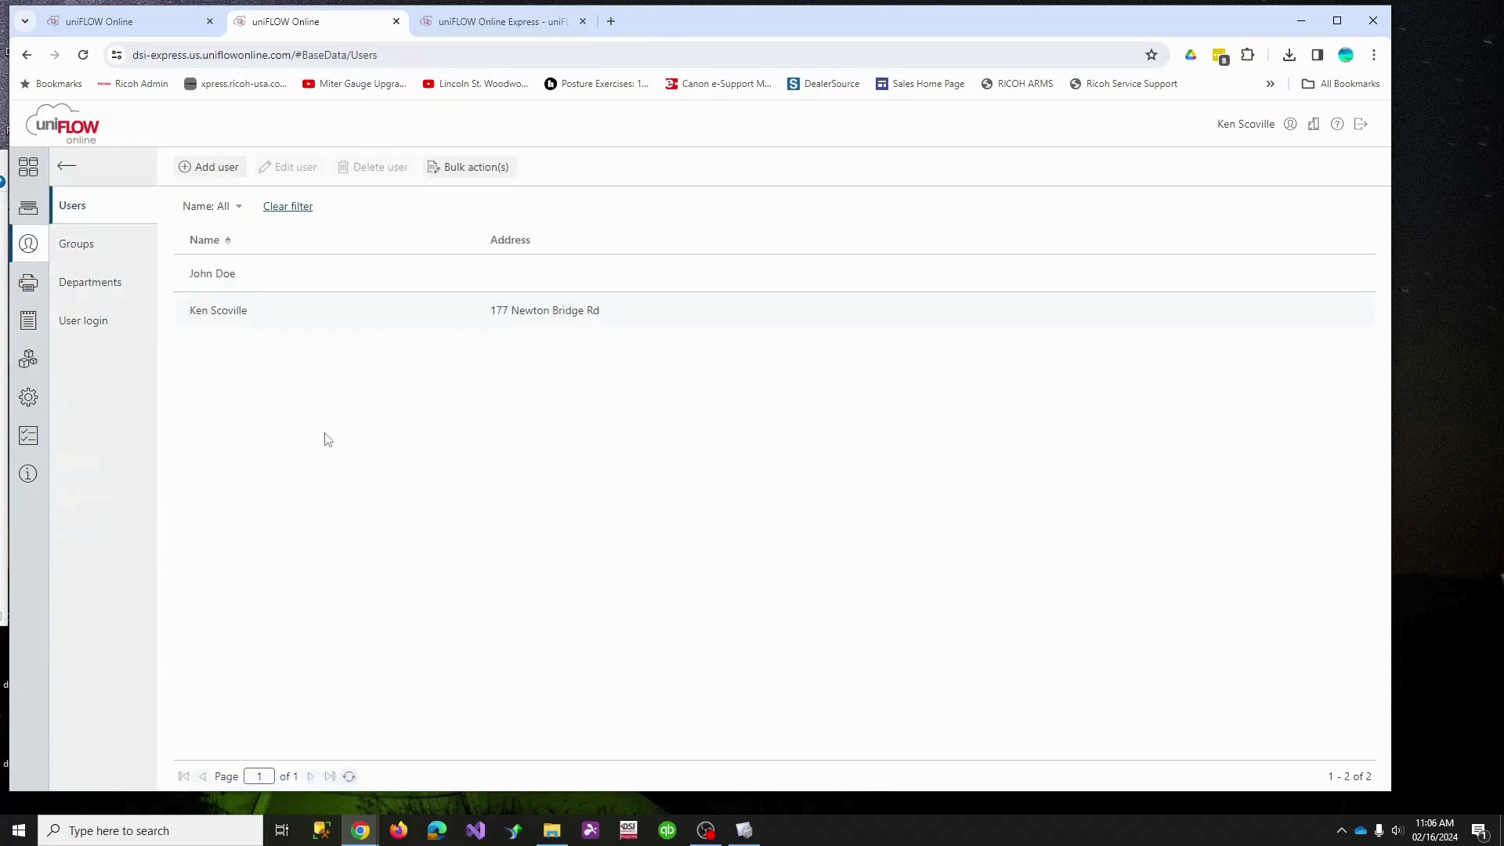